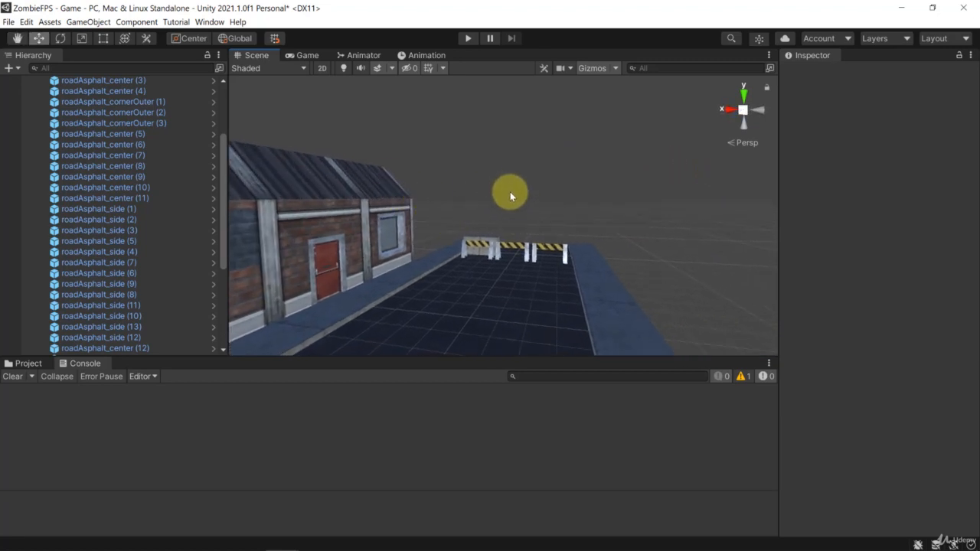
# Step: Duplicate the roadside building's garage, painted, door and window walls with all four roof pieces, and place the copy along the opposite sidewalk
pyautogui.scroll(-5, 514, 186)
pyautogui.scroll(5, 516, 184)
pyautogui.scroll(-1, 527, 191)
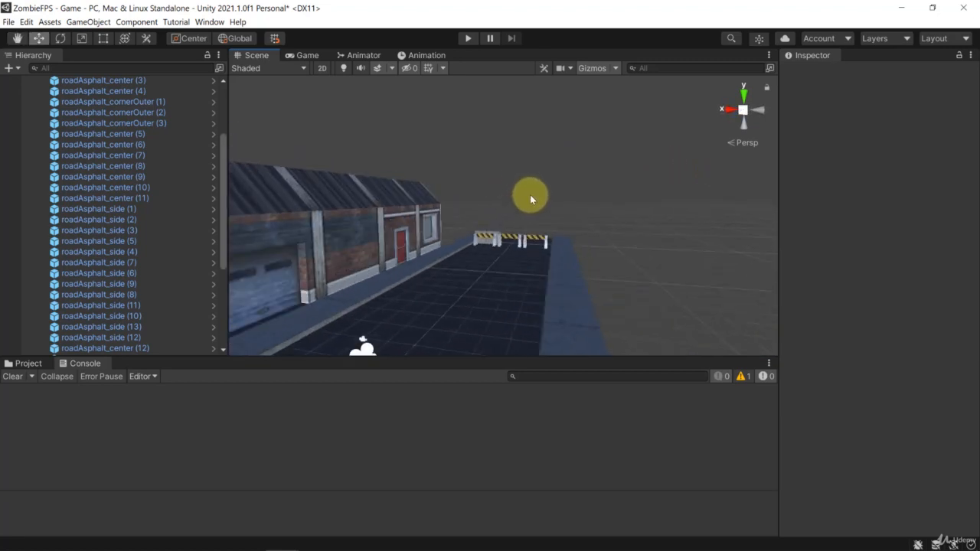
pyautogui.moveTo(530, 196)
pyautogui.keyDown('alt'); pyautogui.mouseDown()
pyautogui.moveTo(510, 62)
pyautogui.moveTo(213, 298)
pyautogui.moveTo(416, 281)
pyautogui.mouseUp(); pyautogui.keyUp('alt')
pyautogui.click(429, 277)
pyautogui.keyDown('shift'); pyautogui.click(486, 267); pyautogui.keyUp('shift')
pyautogui.keyDown('shift'); pyautogui.click(582, 257); pyautogui.keyUp('shift')
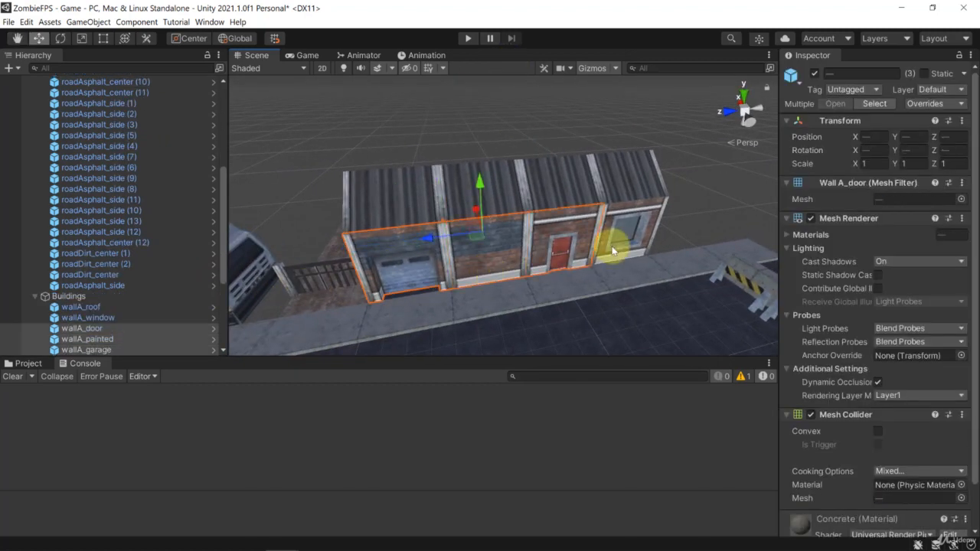
pyautogui.keyDown('shift'); pyautogui.click(612, 250); pyautogui.keyUp('shift')
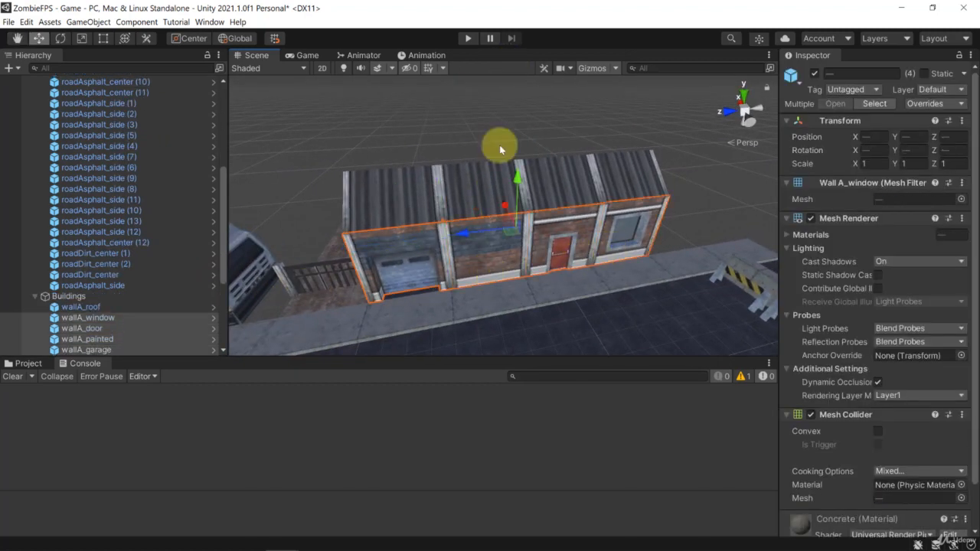
pyautogui.keyDown('shift'); pyautogui.click(628, 165); pyautogui.keyUp('shift')
pyautogui.keyDown('shift'); pyautogui.click(560, 171); pyautogui.keyUp('shift')
pyautogui.keyDown('shift'); pyautogui.click(441, 175); pyautogui.keyUp('shift')
pyautogui.keyDown('shift'); pyautogui.click(411, 182); pyautogui.keyUp('shift')
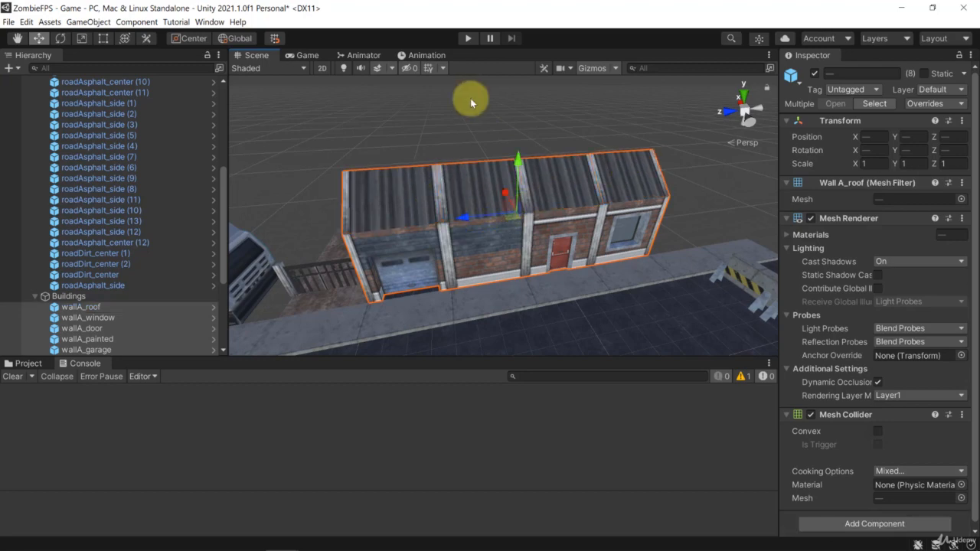
pyautogui.keyDown('alt'); pyautogui.moveTo(453, 136); pyautogui.dragTo(762, 214); pyautogui.keyUp('alt')
pyautogui.moveTo(451, 194); pyautogui.dragTo(794, 204)
pyautogui.keyDown('alt'); pyautogui.moveTo(641, 181); pyautogui.dragTo(597, 212); pyautogui.keyUp('alt')
pyautogui.scroll(5, 586, 214)
pyautogui.scroll(-3, 568, 287)
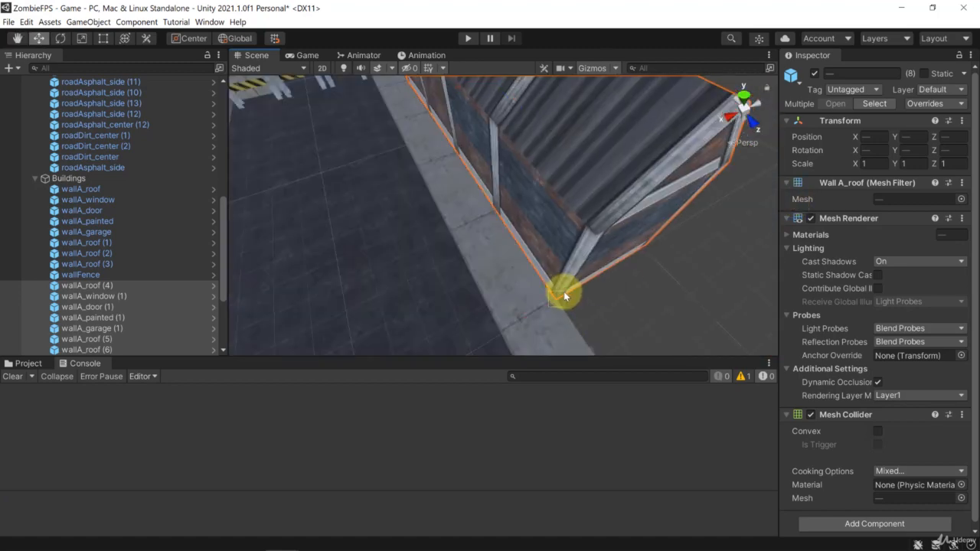
pyautogui.moveTo(564, 291); pyautogui.dragTo(564, 267)
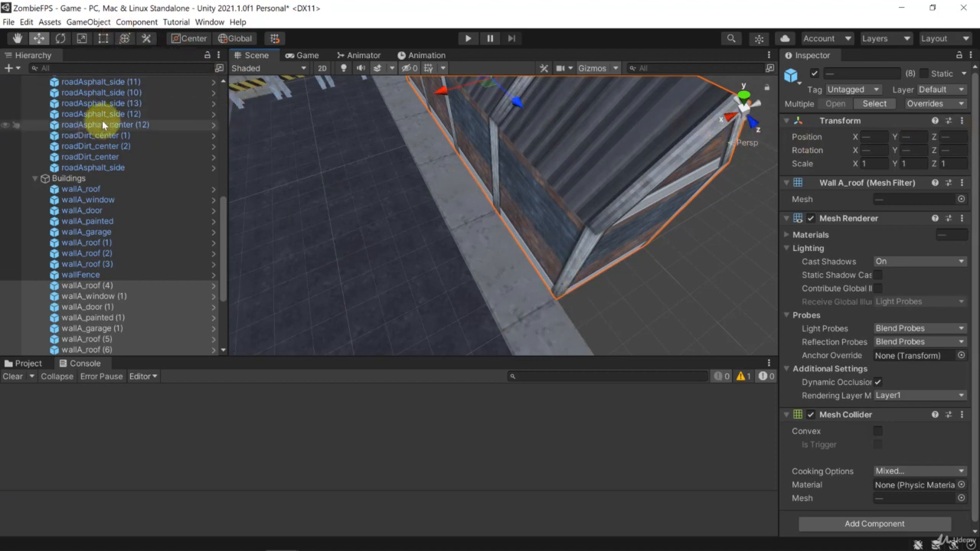
# Step: Rotate the copied building about the vertical axis so its doors and windows face the street, parallel to the sidewalk
pyautogui.click(65, 44)
pyautogui.scroll(-6, 533, 170)
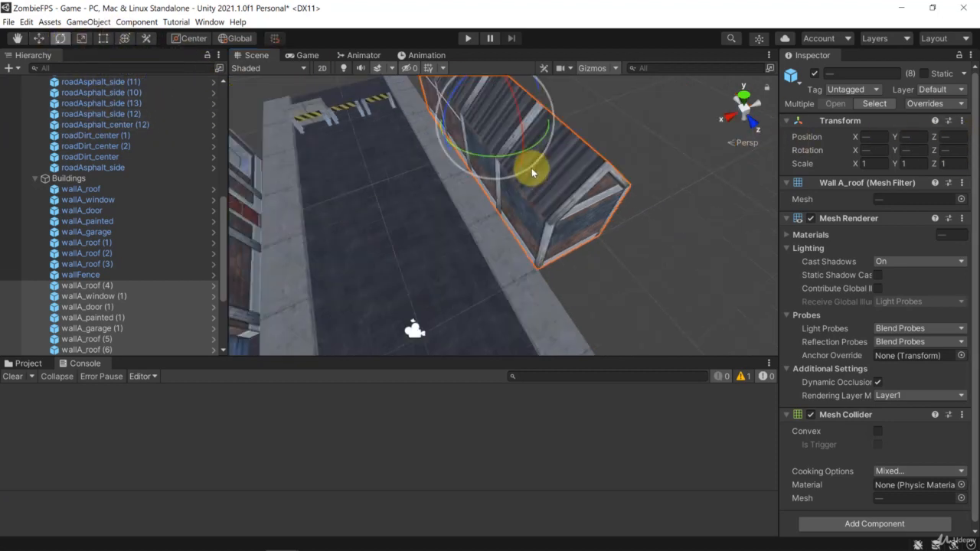
pyautogui.moveTo(547, 190); pyautogui.dragTo(539, 223, button='middle')
pyautogui.moveTo(552, 217); pyautogui.dragTo(384, 220)
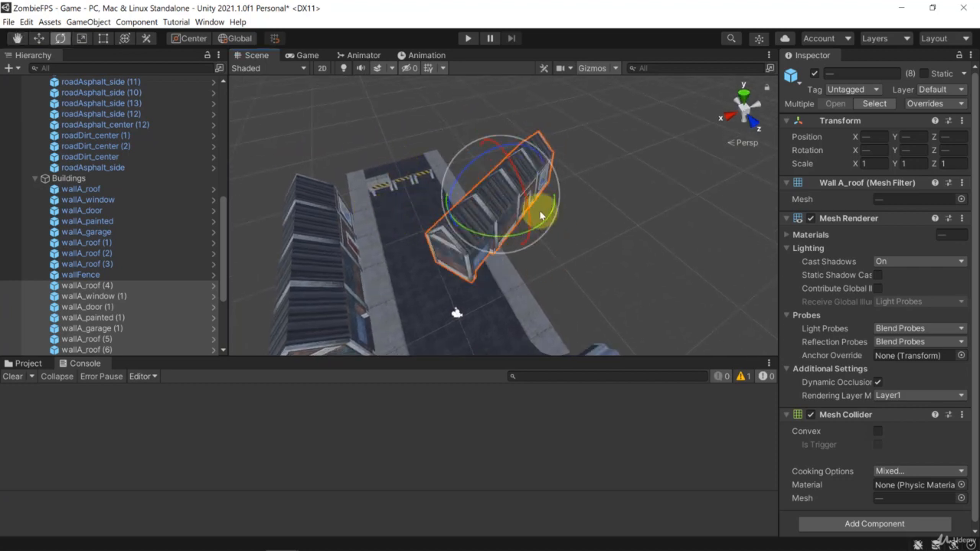
pyautogui.moveTo(547, 210); pyautogui.dragTo(514, 246)
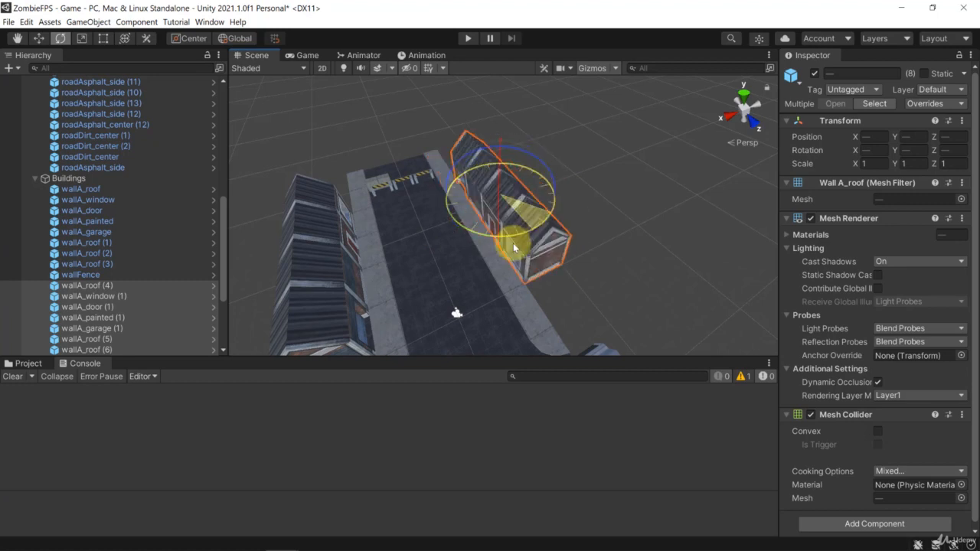
pyautogui.click(416, 143)
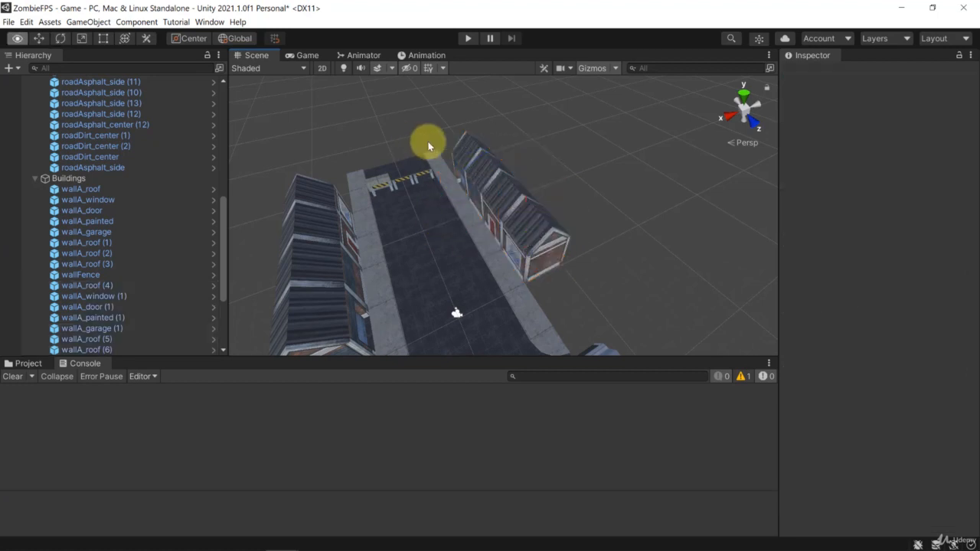
# Step: Examine the wallA_window piece's collider and materials, and the open road end behind the striped barriers
pyautogui.moveTo(428, 146); pyautogui.dragTo(393, 173, button='right')
pyautogui.press('w')
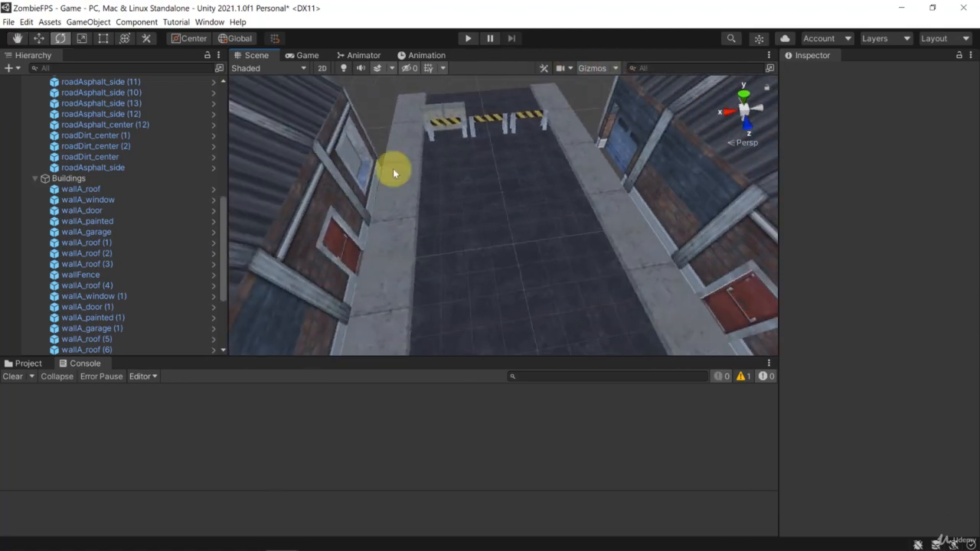
pyautogui.click(349, 165)
pyautogui.moveTo(402, 124)
pyautogui.mouseDown(button='right')
pyautogui.moveTo(378, 111)
pyautogui.moveTo(391, 115)
pyautogui.mouseUp(button='right')
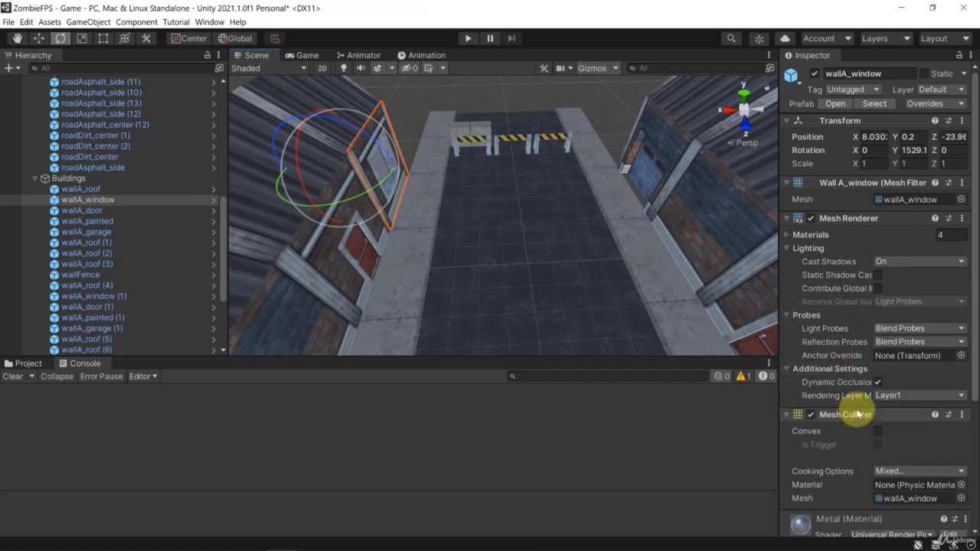
pyautogui.scroll(-5, 850, 411)
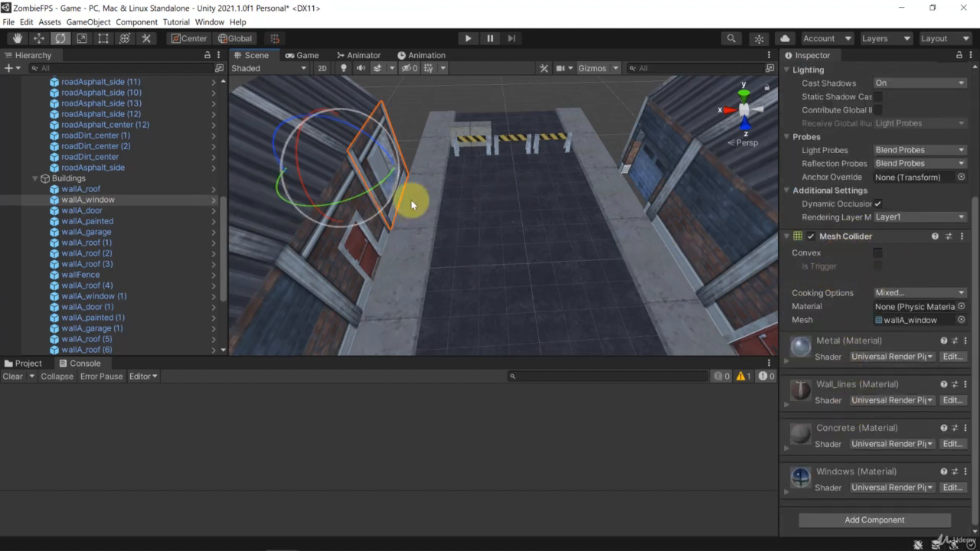
pyautogui.click(418, 99)
pyautogui.keyDown('alt'); pyautogui.moveTo(521, 230); pyautogui.dragTo(534, 157); pyautogui.keyUp('alt')
pyautogui.press('w')
pyautogui.moveTo(535, 157); pyautogui.dragTo(500, 165, button='right')
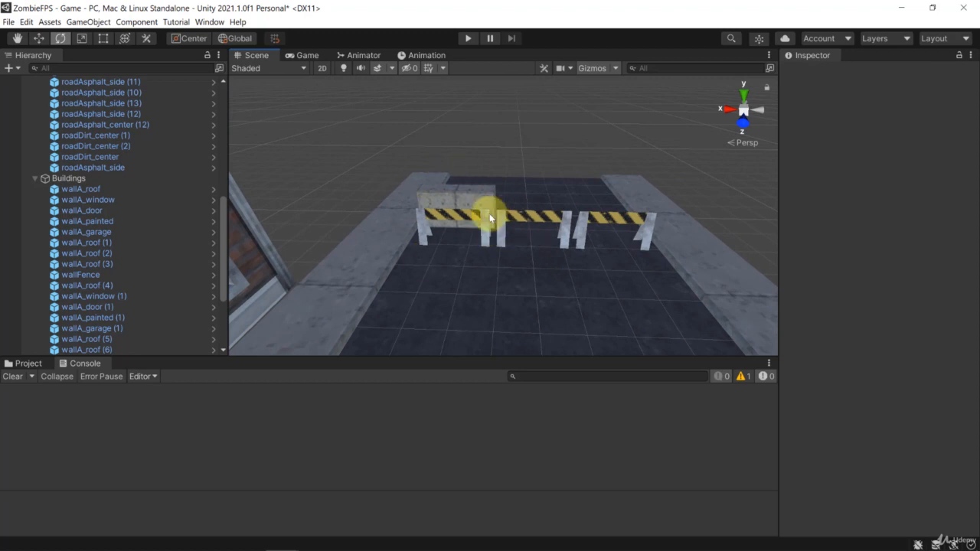
pyautogui.click(479, 223)
pyautogui.click(517, 158)
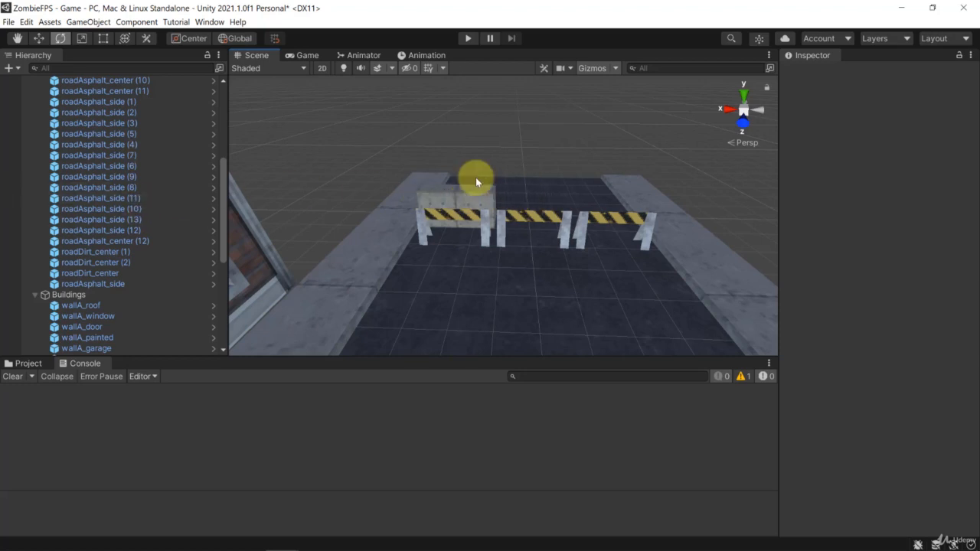
# Step: Add a tree_large prefab to the scene and place it at ground level behind the striped barriers, at about X 2, Z -30
pyautogui.click(42, 294)
pyautogui.click(29, 365)
pyautogui.scroll(-10, 490, 421)
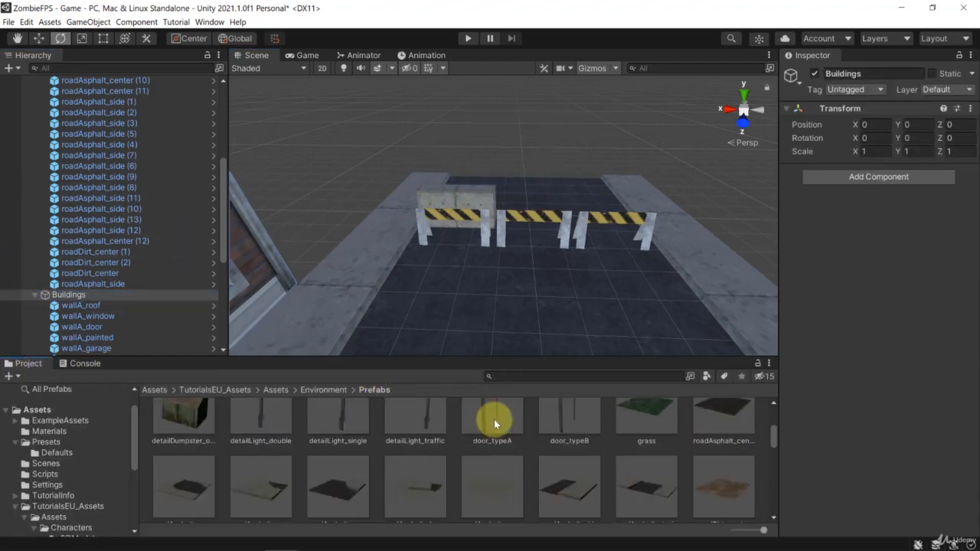
pyautogui.scroll(-2, 495, 436)
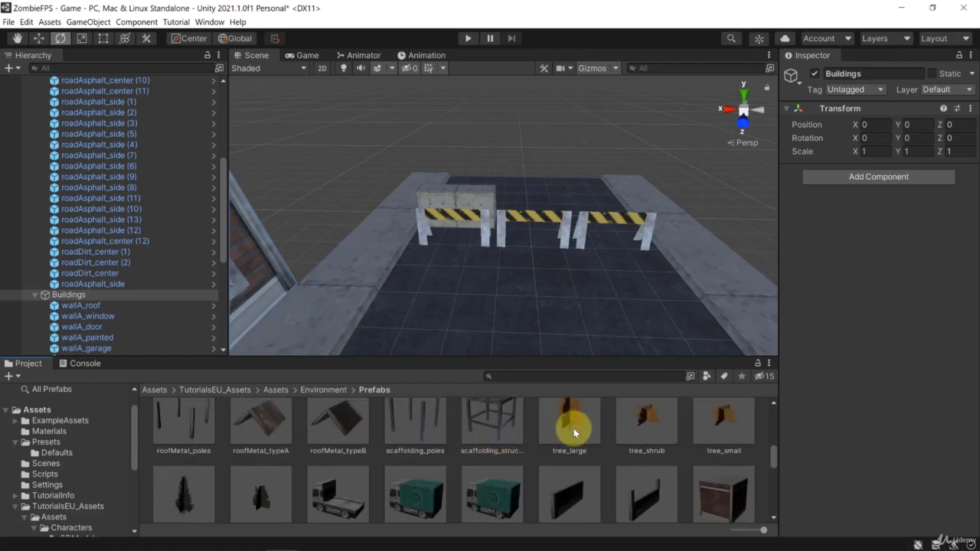
pyautogui.moveTo(573, 422); pyautogui.dragTo(223, 68)
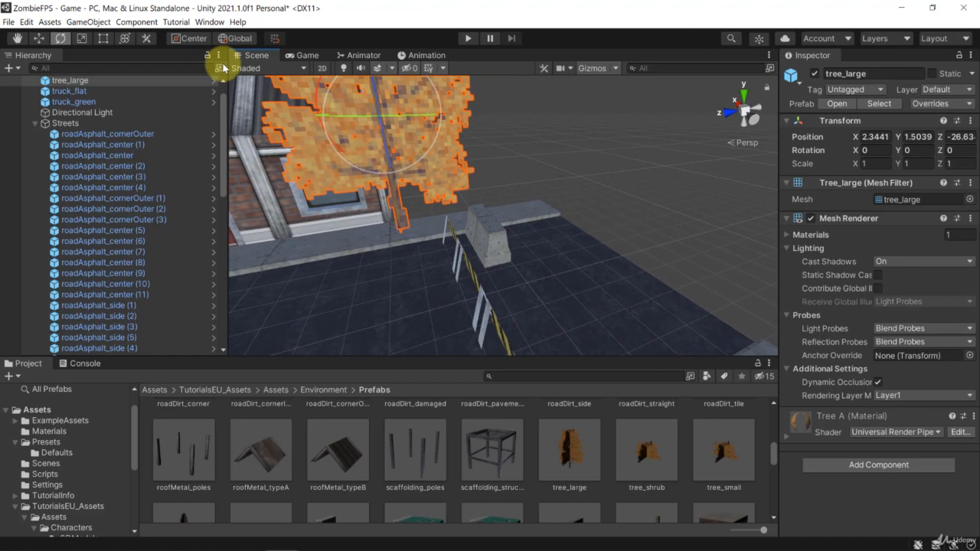
pyautogui.click(42, 39)
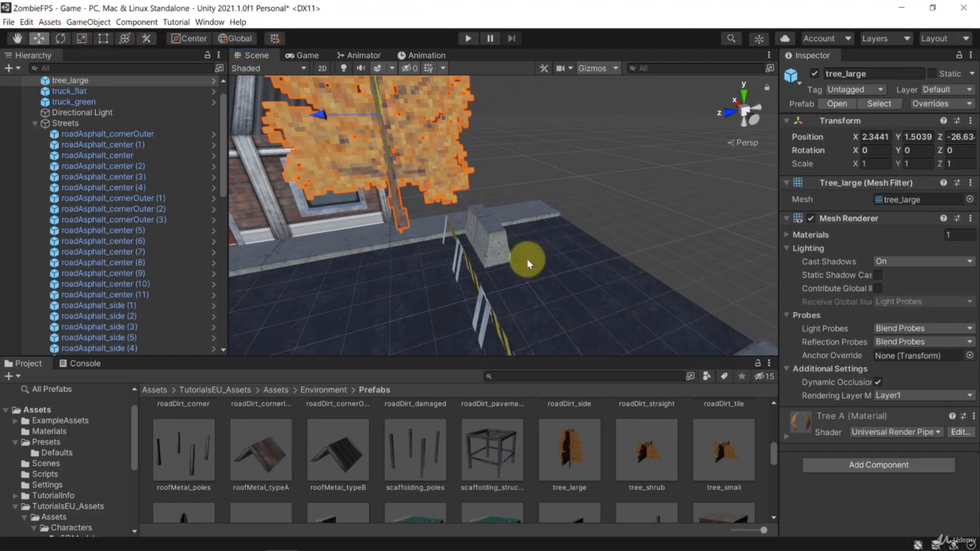
pyautogui.click(417, 234)
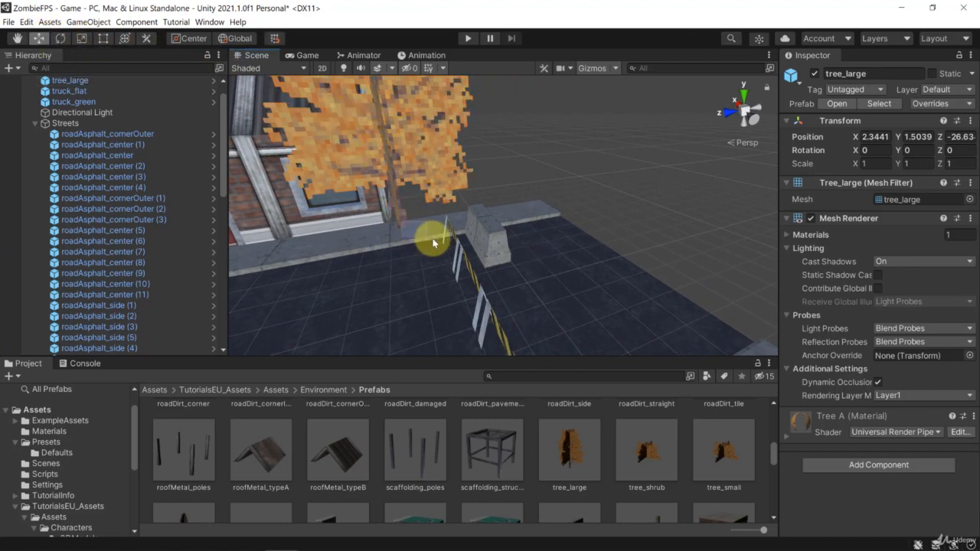
pyautogui.click(395, 201)
pyautogui.moveTo(400, 229); pyautogui.dragTo(724, 307)
# Step: Make three copies of the large tree and spread them across the road end behind the barriers
pyautogui.hotkey('ctrl', 'd')
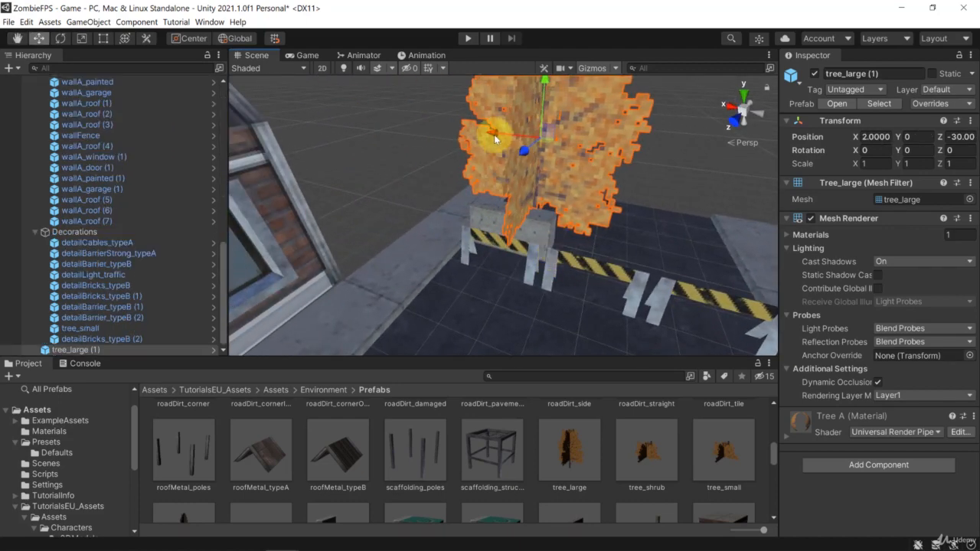
pyautogui.moveTo(493, 134); pyautogui.dragTo(659, 187)
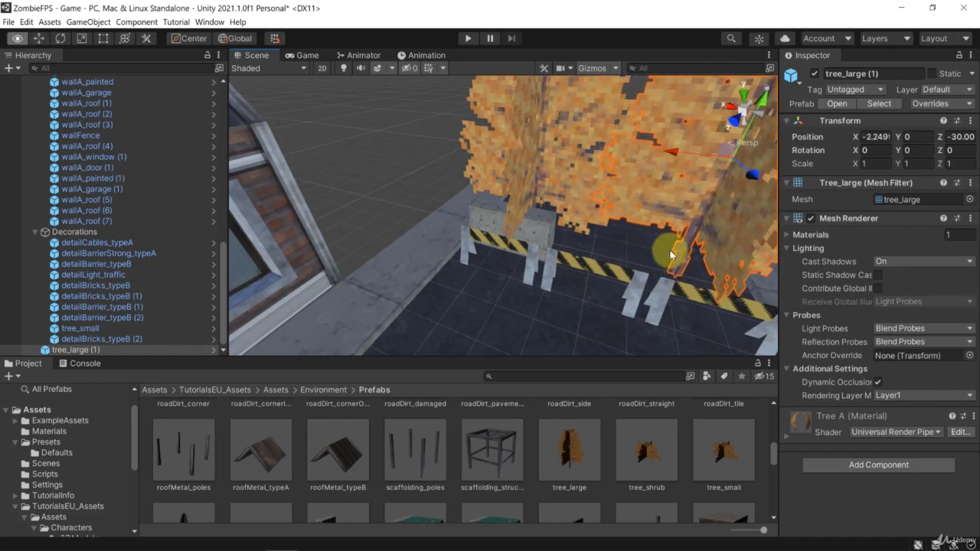
pyautogui.keyDown('alt'); pyautogui.moveTo(670, 255); pyautogui.dragTo(581, 216); pyautogui.keyUp('alt')
pyautogui.hotkey('ctrl', 'd')
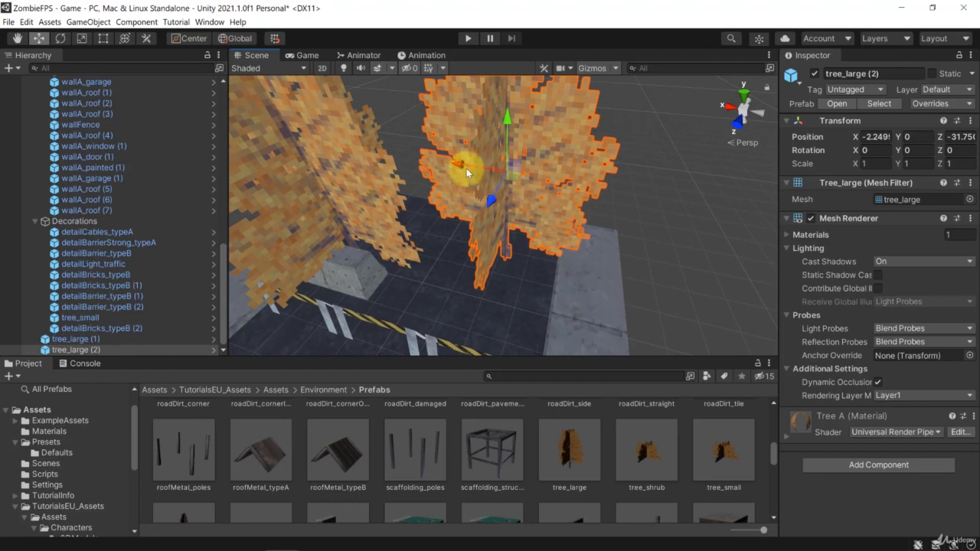
pyautogui.moveTo(469, 170); pyautogui.dragTo(308, 188)
pyautogui.hotkey('ctrl', 'd')
pyautogui.keyDown('alt'); pyautogui.moveTo(525, 315); pyautogui.dragTo(535, 337); pyautogui.keyUp('alt')
# Step: Place a tree_shrub prefab between the large trees and the barriers, and put a copy beside it at about X -3.78
pyautogui.scroll(-4, 531, 345)
pyautogui.moveTo(638, 454); pyautogui.dragTo(510, 258)
pyautogui.scroll(5, 551, 294)
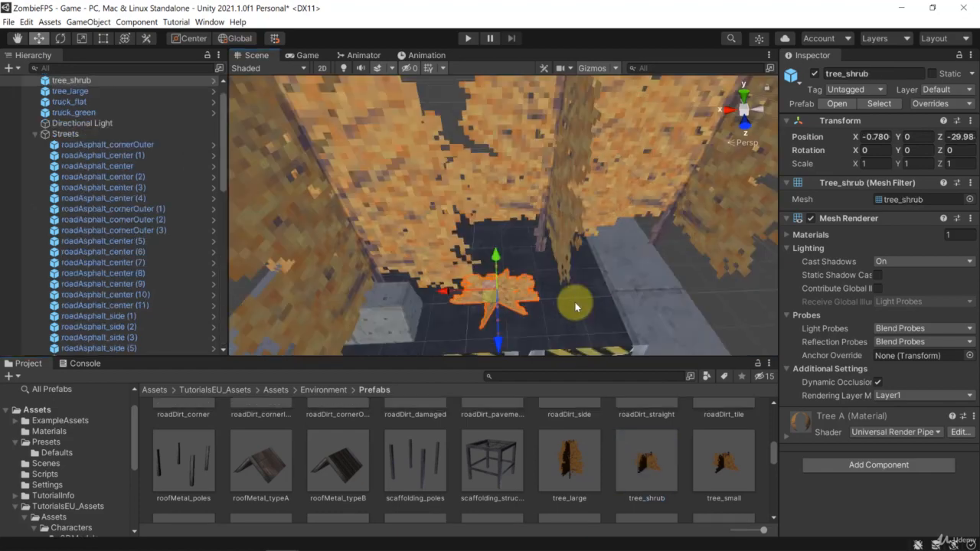
pyautogui.scroll(-5, 581, 298)
pyautogui.scroll(3, 564, 291)
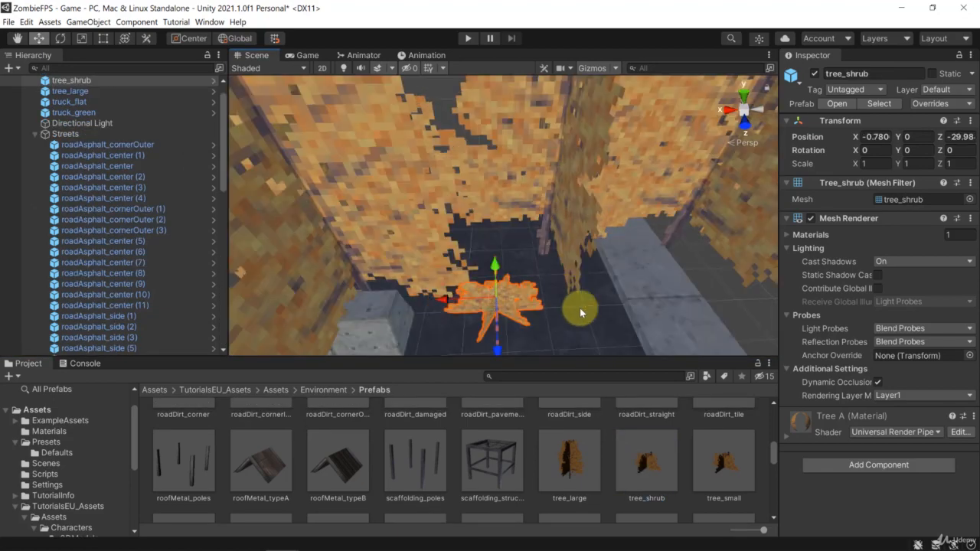
pyautogui.keyDown('alt'); pyautogui.moveTo(579, 307); pyautogui.dragTo(459, 301); pyautogui.keyUp('alt')
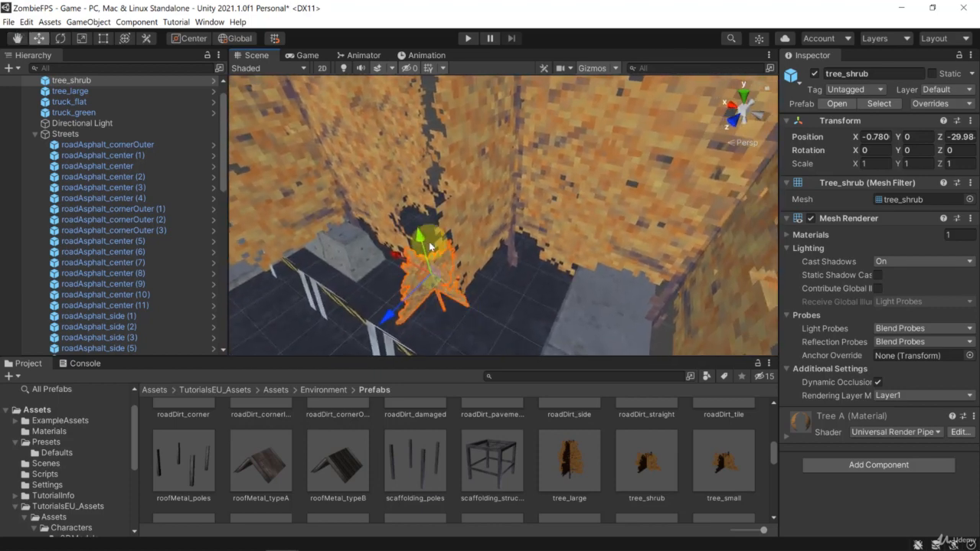
pyautogui.moveTo(424, 245); pyautogui.dragTo(534, 304)
pyautogui.hotkey('ctrl', 'd')
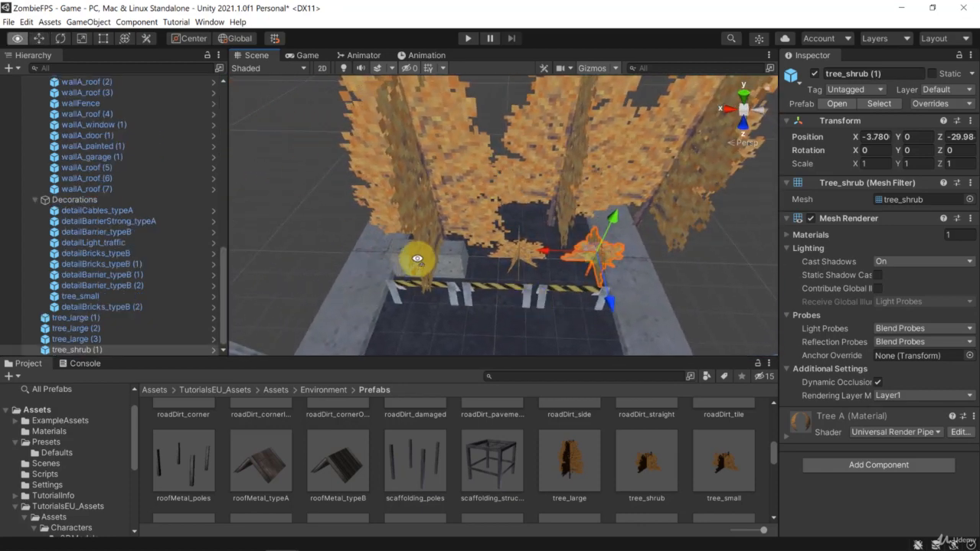
pyautogui.moveTo(417, 258)
pyautogui.keyDown('alt'); pyautogui.mouseDown()
pyautogui.moveTo(405, 286)
pyautogui.moveTo(402, 235)
pyautogui.moveTo(413, 245)
pyautogui.mouseUp(); pyautogui.keyUp('alt')
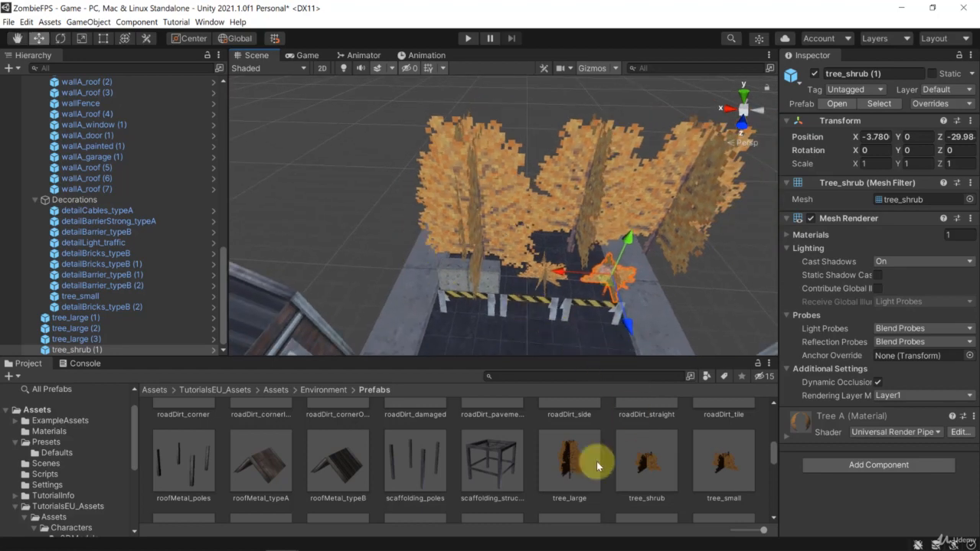
# Step: Extend the original roadside building toward the trees with two duplicated sections, each made of a window wall and its roof
pyautogui.click(416, 518)
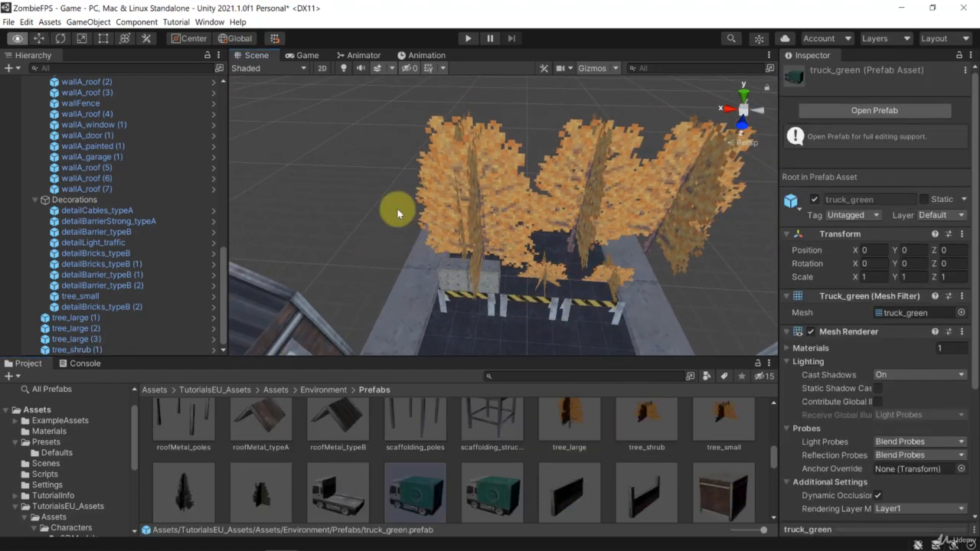
pyautogui.moveTo(359, 224); pyautogui.dragTo(285, 261, button='right')
pyautogui.click(333, 230)
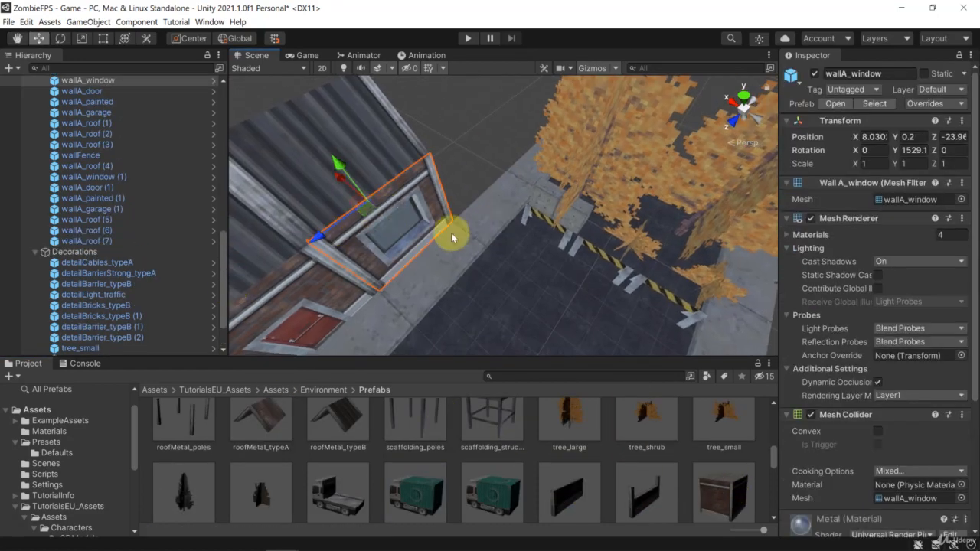
pyautogui.moveTo(528, 210); pyautogui.dragTo(396, 168, button='right')
pyautogui.keyDown('shift'); pyautogui.click(442, 147); pyautogui.keyUp('shift')
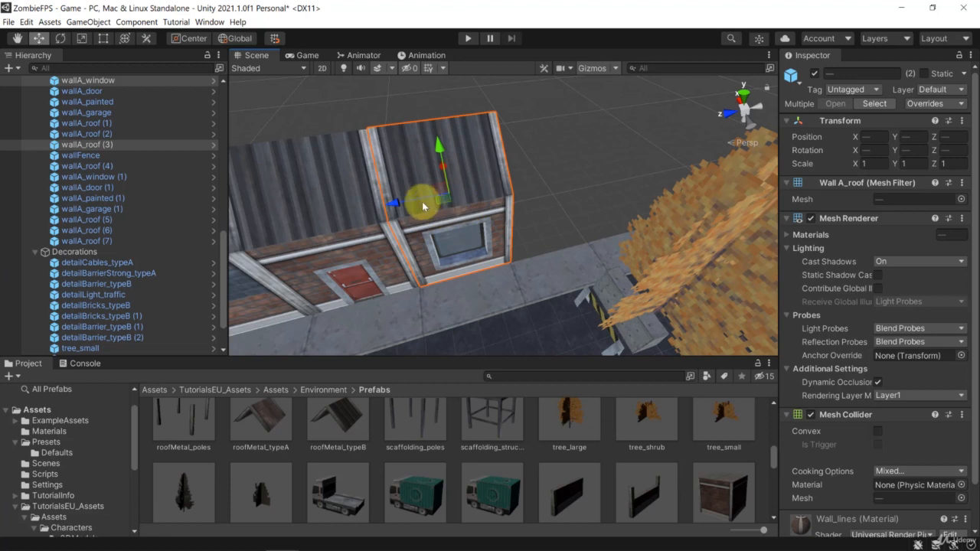
pyautogui.hotkey('ctrl', 'd')
pyautogui.click(534, 189)
pyautogui.click(473, 208)
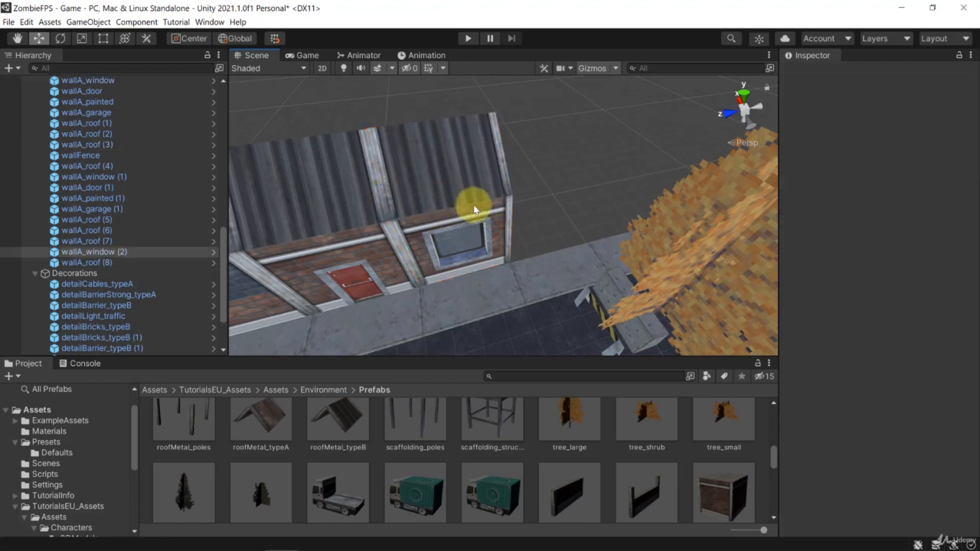
pyautogui.click(477, 152)
pyautogui.keyDown('shift'); pyautogui.click(476, 253); pyautogui.keyUp('shift')
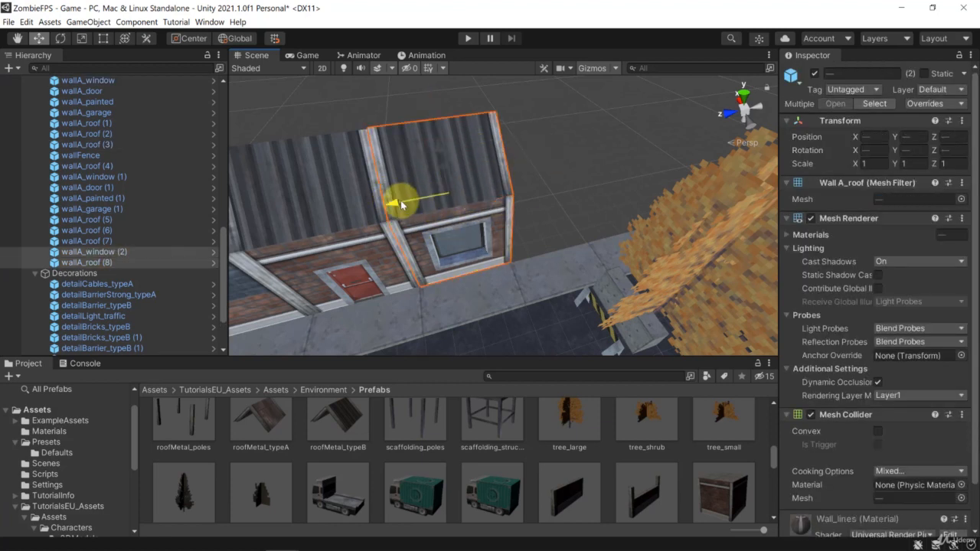
pyautogui.moveTo(401, 199); pyautogui.dragTo(572, 184)
pyautogui.hotkey('ctrl', 'd')
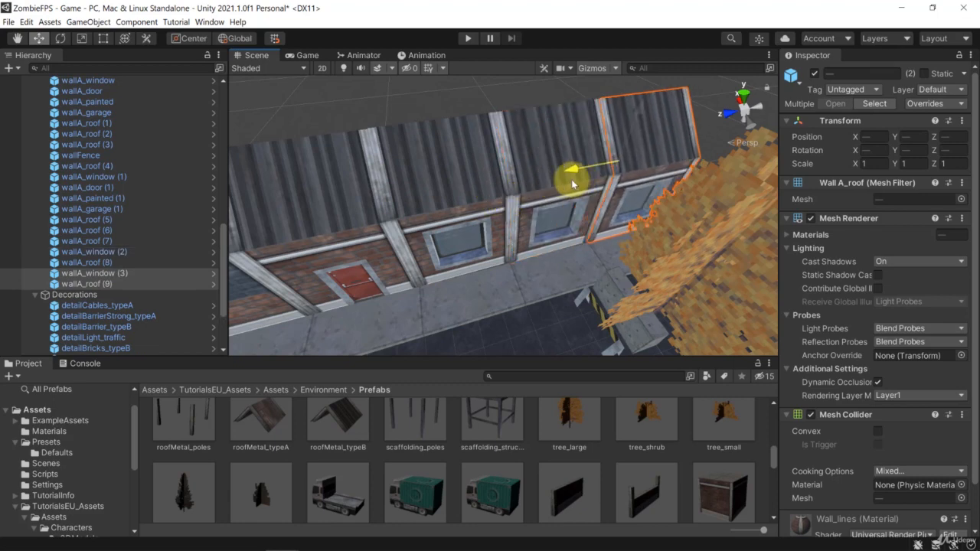
pyautogui.moveTo(586, 284); pyautogui.dragTo(568, 188, button='right')
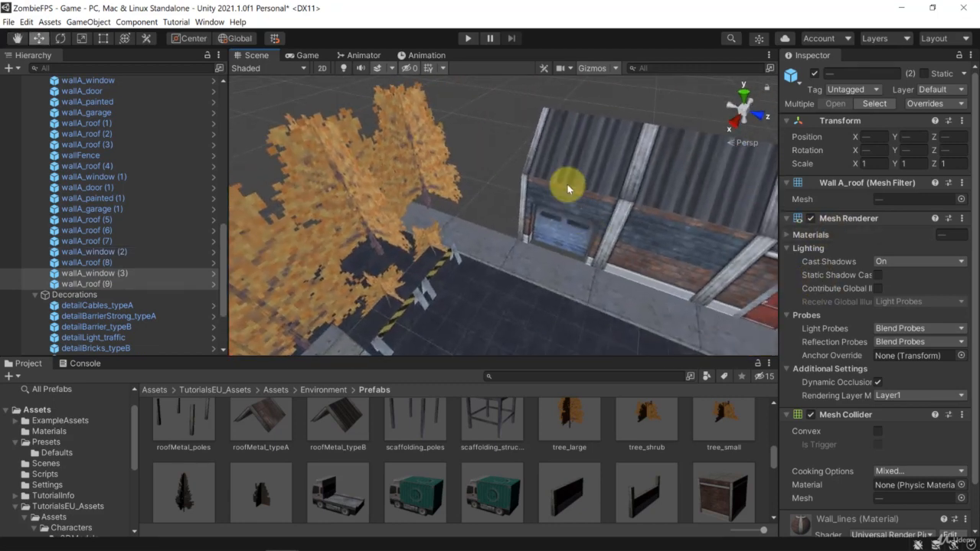
# Step: Extend the blue garage building toward the trees with two duplicated sections, each made of a garage wall and its roof
pyautogui.click(568, 188)
pyautogui.keyDown('ctrl'); pyautogui.click(582, 210); pyautogui.keyUp('ctrl')
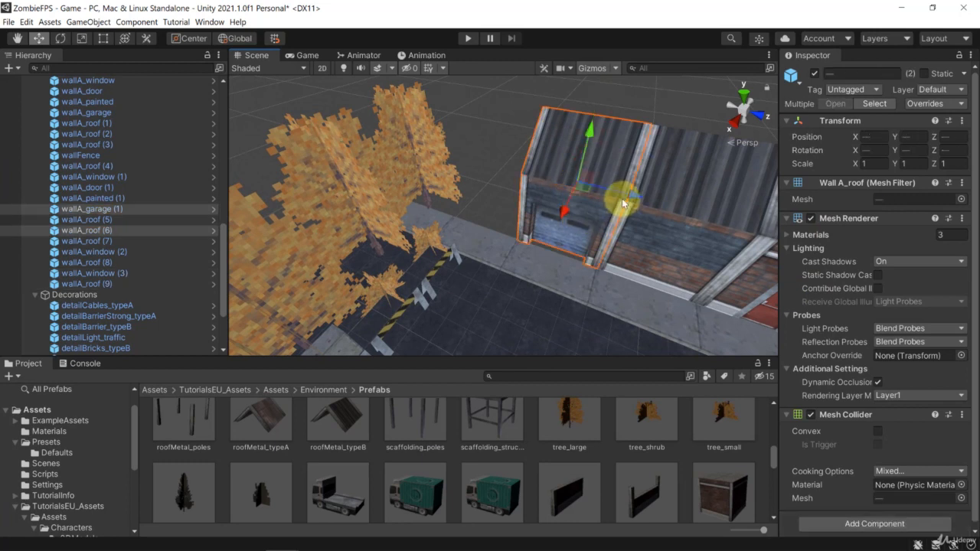
pyautogui.hotkey('ctrl', 'd')
pyautogui.moveTo(632, 193); pyautogui.dragTo(462, 174)
pyautogui.hotkey('ctrl', 'd')
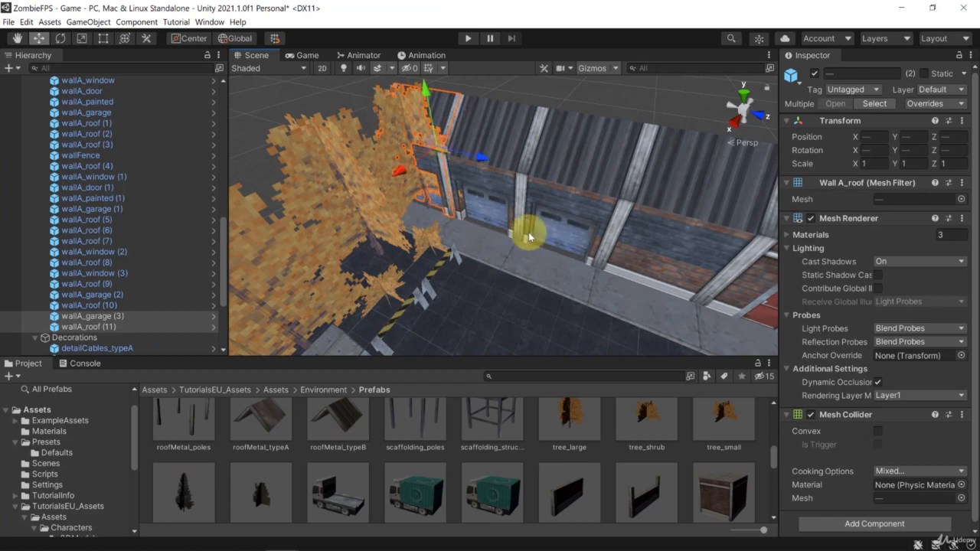
# Step: Copy the roadAsphalt_side tile under the garage at about X -8.25, Z -24, and add two more copies toward the trees, ending at Z -32.75
pyautogui.click(534, 306)
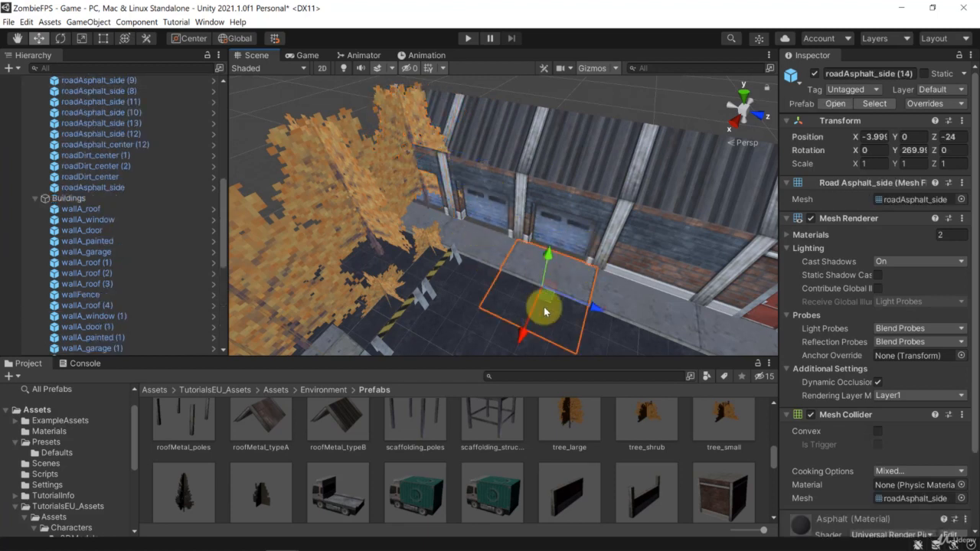
pyautogui.moveTo(548, 268); pyautogui.dragTo(556, 256)
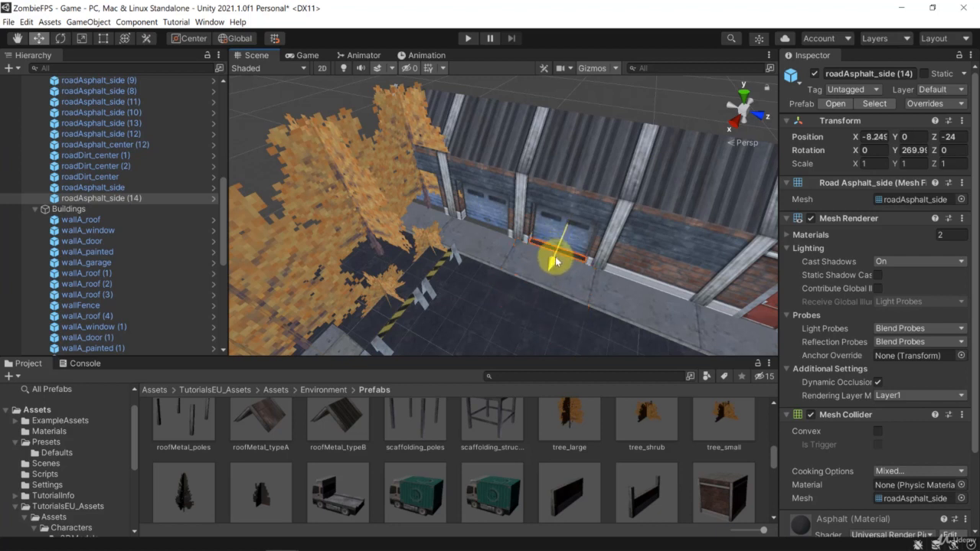
pyautogui.hotkey('ctrl', 'd')
pyautogui.moveTo(616, 241); pyautogui.dragTo(465, 213)
pyautogui.hotkey('ctrl', 'd')
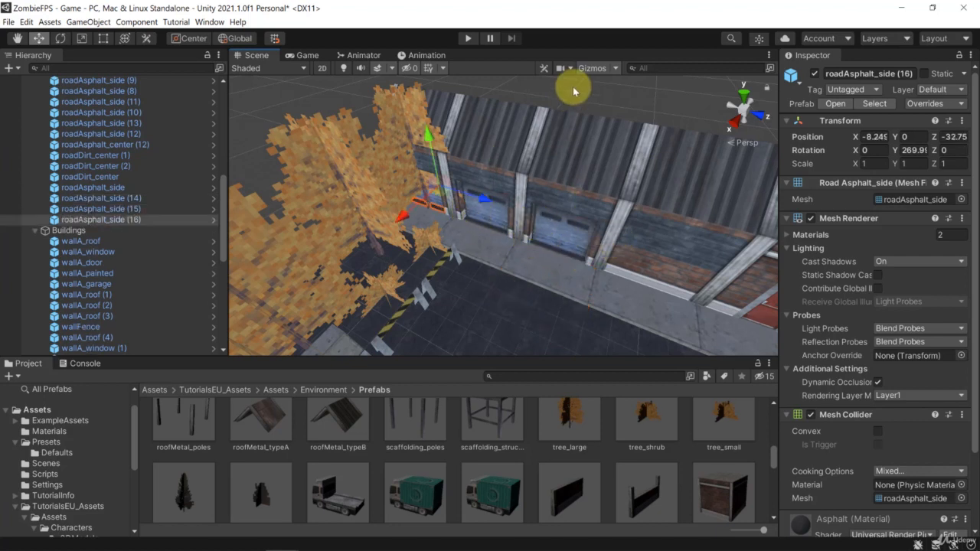
# Step: Delete the asphalt center tile and the two asphalt side tiles behind the striped barriers, at Z -32
pyautogui.click(577, 86)
pyautogui.keyDown('alt'); pyautogui.moveTo(610, 144); pyautogui.dragTo(427, 229); pyautogui.keyUp('alt')
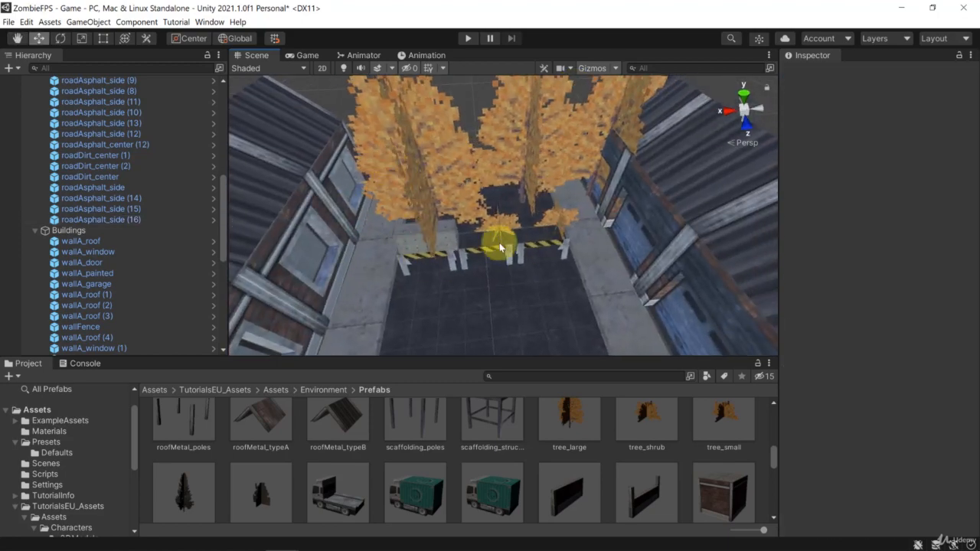
pyautogui.scroll(5, 503, 212)
pyautogui.keyDown('alt'); pyautogui.moveTo(505, 164); pyautogui.dragTo(437, 219); pyautogui.keyUp('alt')
pyautogui.scroll(-5, 444, 429)
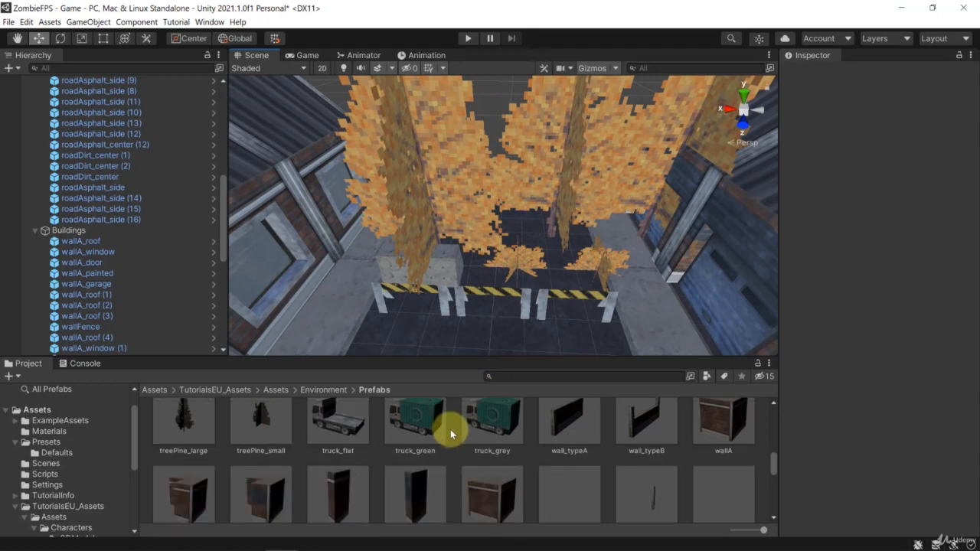
pyautogui.click(523, 222)
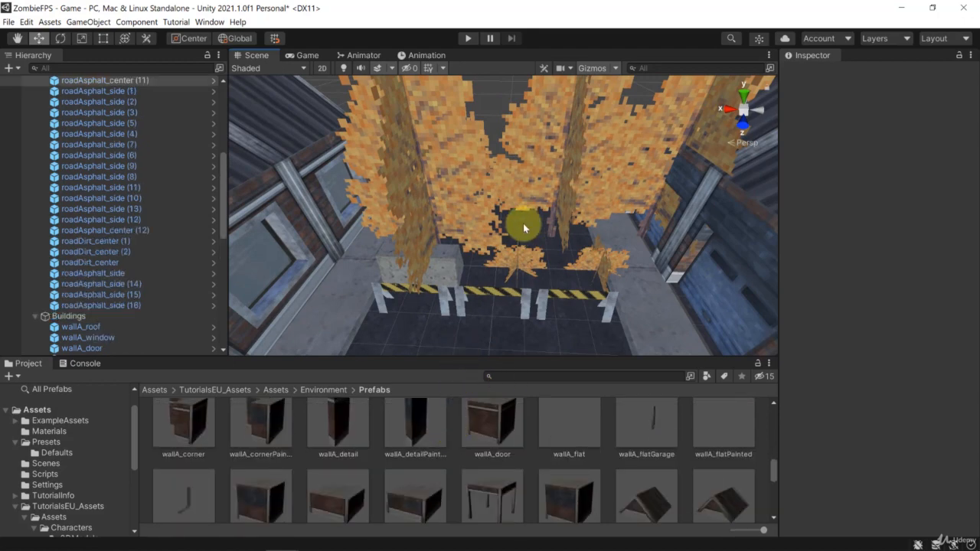
pyautogui.click(558, 248)
pyautogui.click(367, 245)
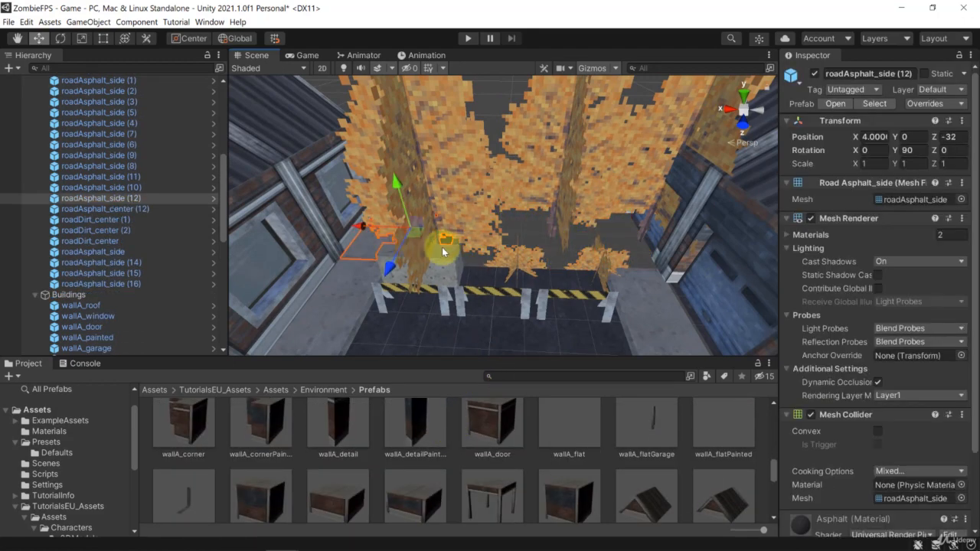
pyautogui.press('Delete')
# Step: Find the grass prefab and place it on the ground behind the barriers, at about X -4.34, Z -31.98
pyautogui.scroll(-3, 482, 452)
pyautogui.scroll(-3, 457, 454)
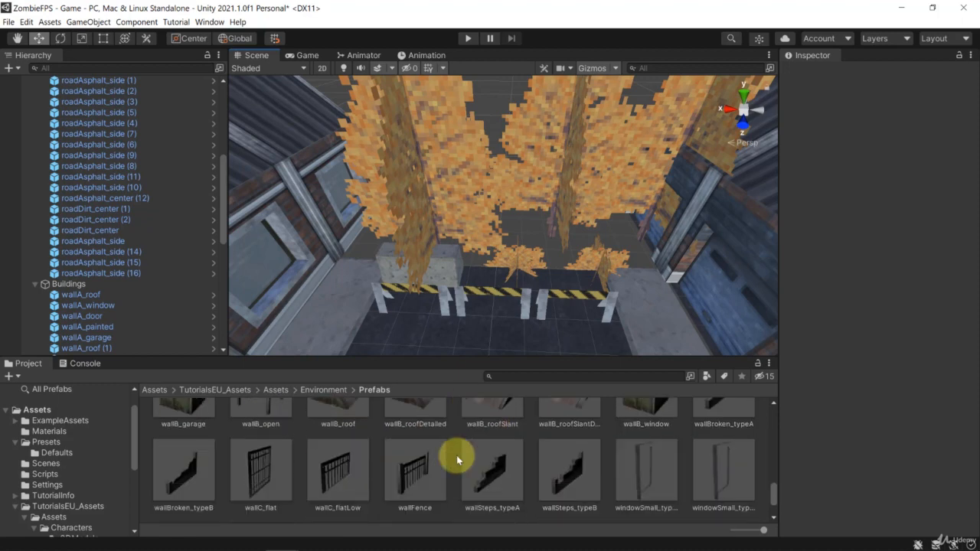
pyautogui.scroll(8, 458, 454)
pyautogui.scroll(6, 461, 454)
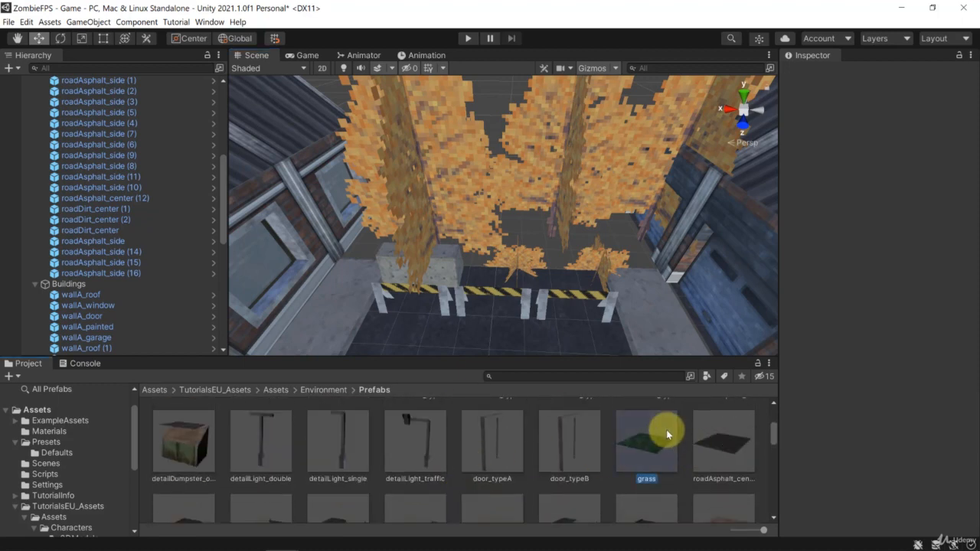
pyautogui.click(666, 430)
pyautogui.moveTo(653, 453); pyautogui.dragTo(603, 232)
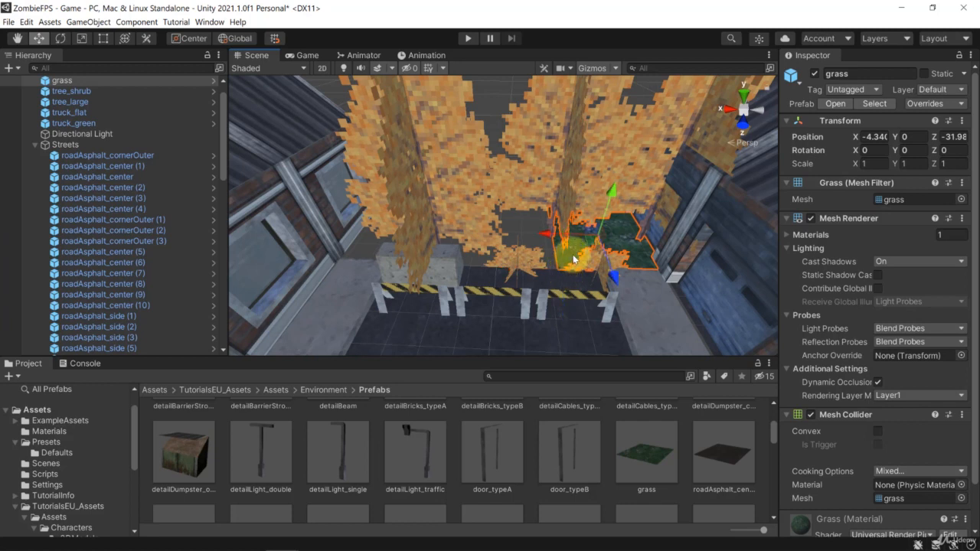
# Step: Make three copies of the grass tile and line them up across the road end along X, to about X 6.9
pyautogui.hotkey('ctrl', 'd')
pyautogui.moveTo(536, 245); pyautogui.dragTo(390, 236)
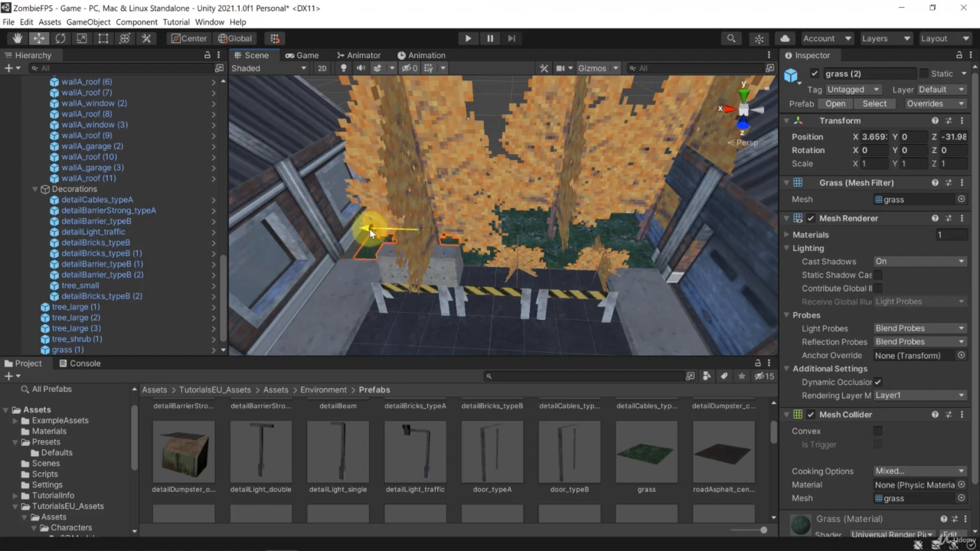
pyautogui.hotkey('ctrl', 'd')
pyautogui.moveTo(375, 235); pyautogui.dragTo(304, 234)
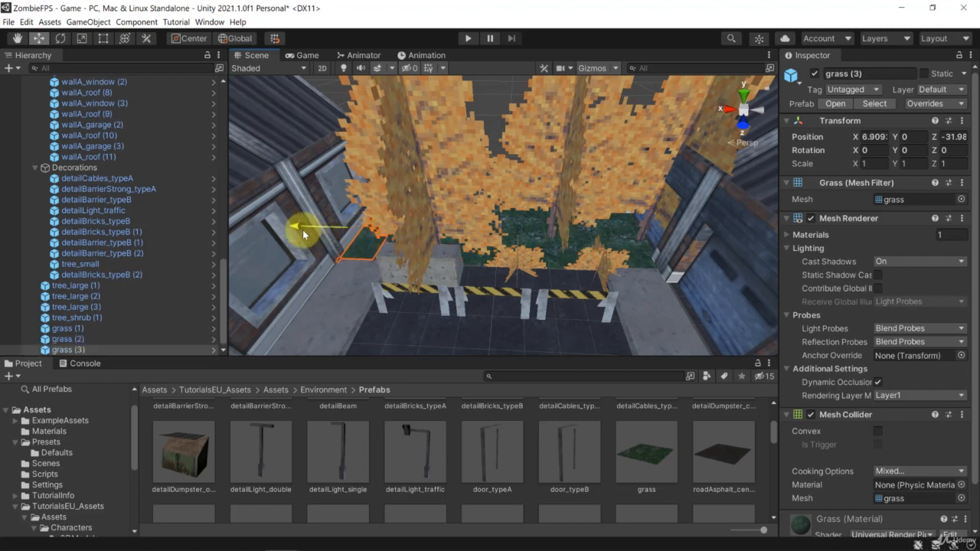
pyautogui.click(496, 113)
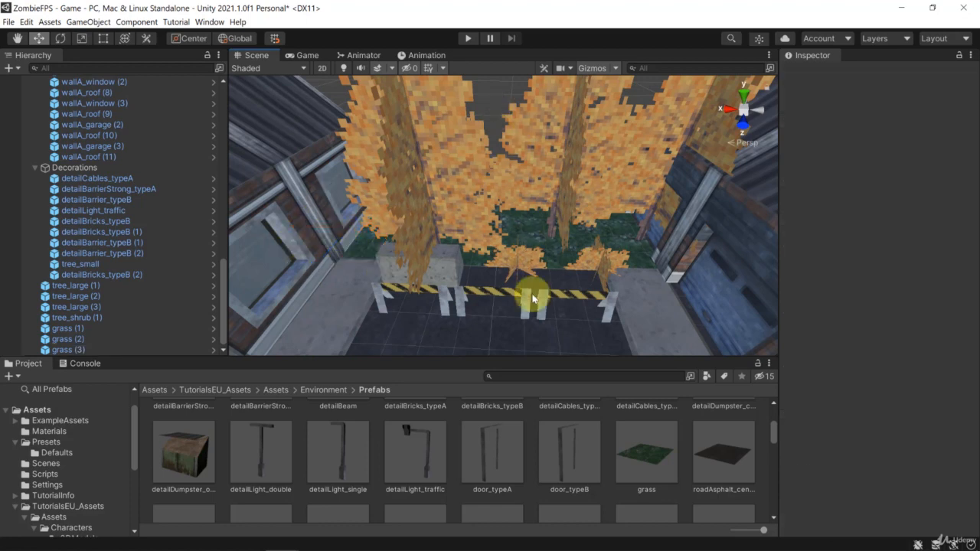
pyautogui.click(574, 257)
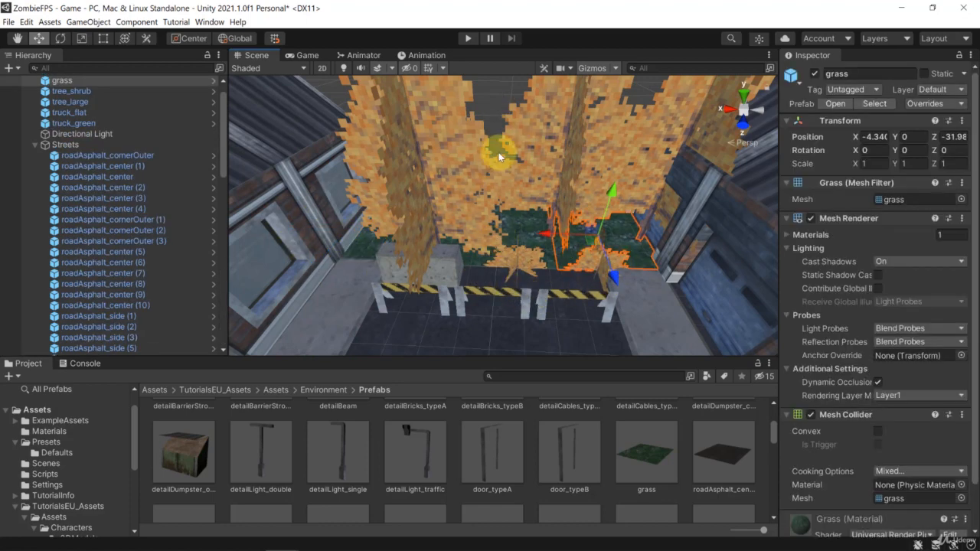
pyautogui.click(508, 301)
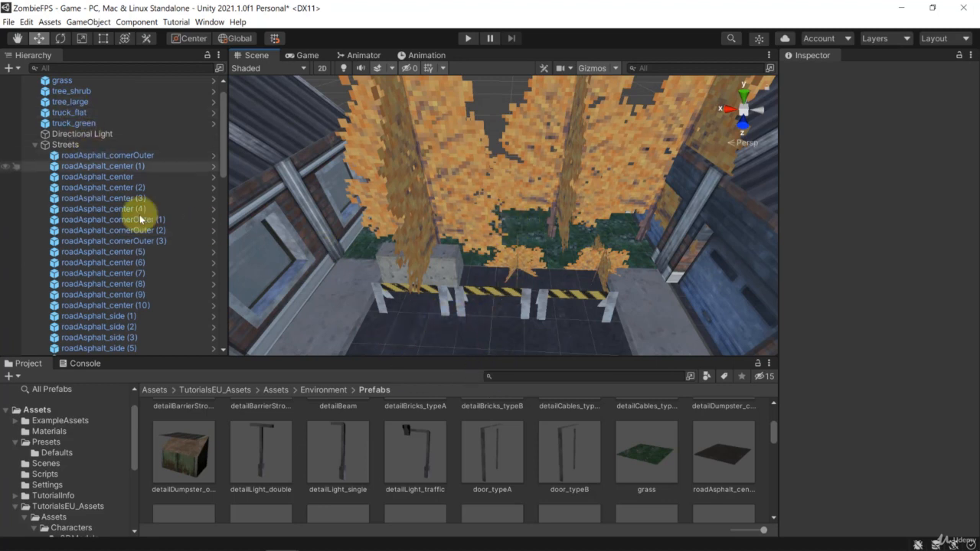
# Step: Move the copied large trees, shrub and grass tiles into the Decorations group, and collapse the Streets, Buildings and Decorations groups
pyautogui.click(36, 145)
pyautogui.click(40, 156)
pyautogui.click(36, 155)
pyautogui.click(35, 166)
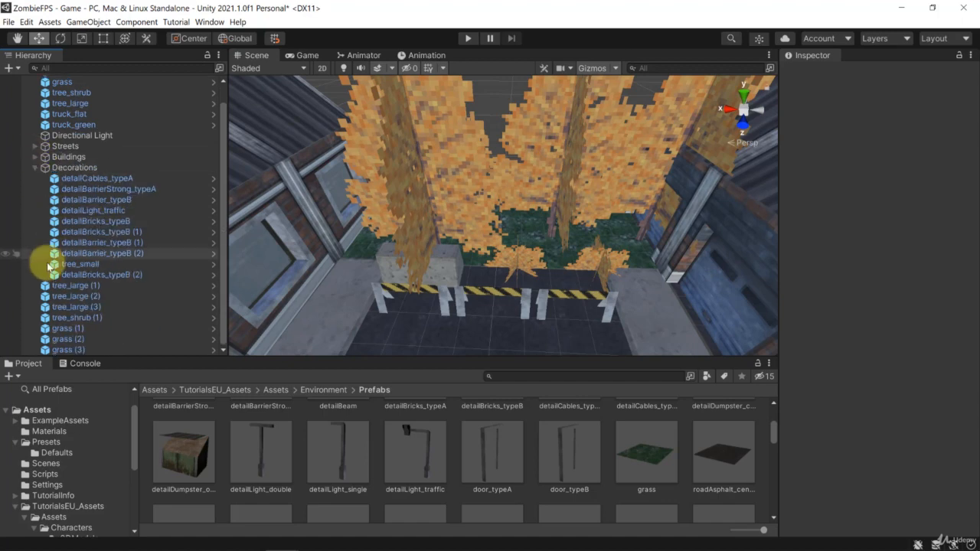
pyautogui.click(75, 286)
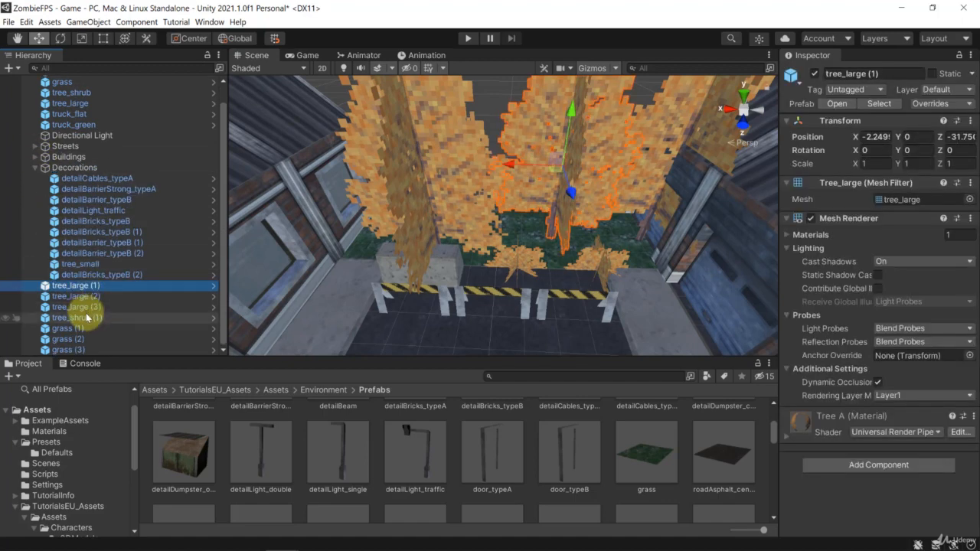
pyautogui.keyDown('shift'); pyautogui.click(73, 348); pyautogui.keyUp('shift')
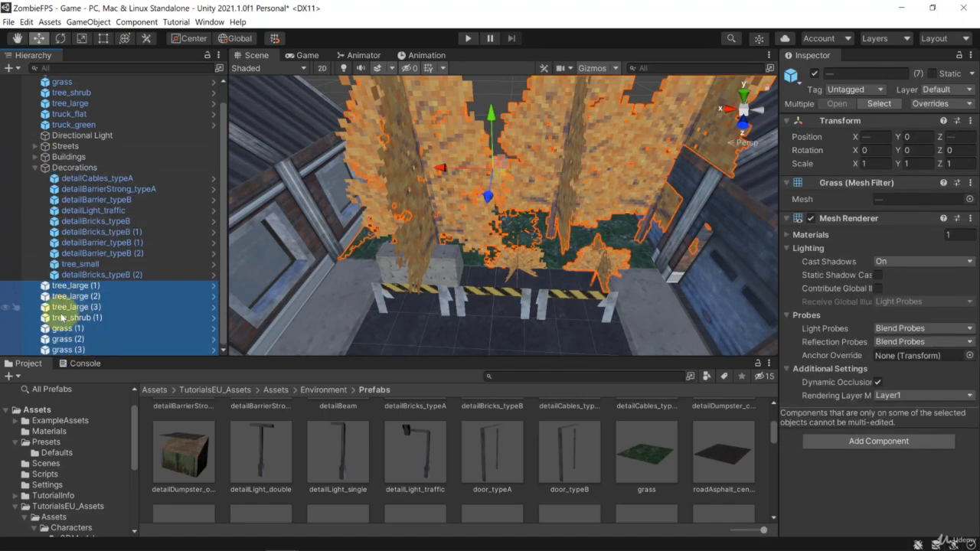
pyautogui.moveTo(61, 316); pyautogui.dragTo(44, 169)
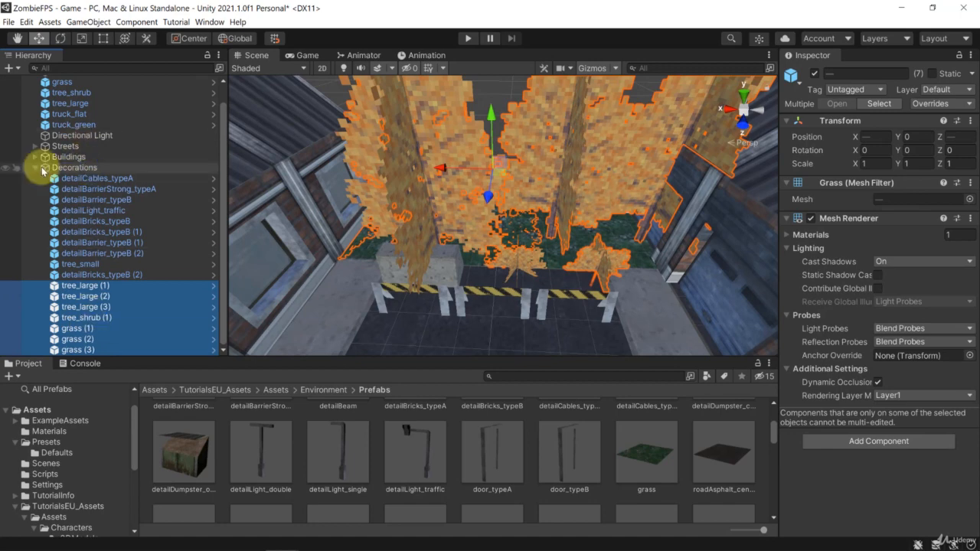
pyautogui.click(35, 168)
pyautogui.click(79, 195)
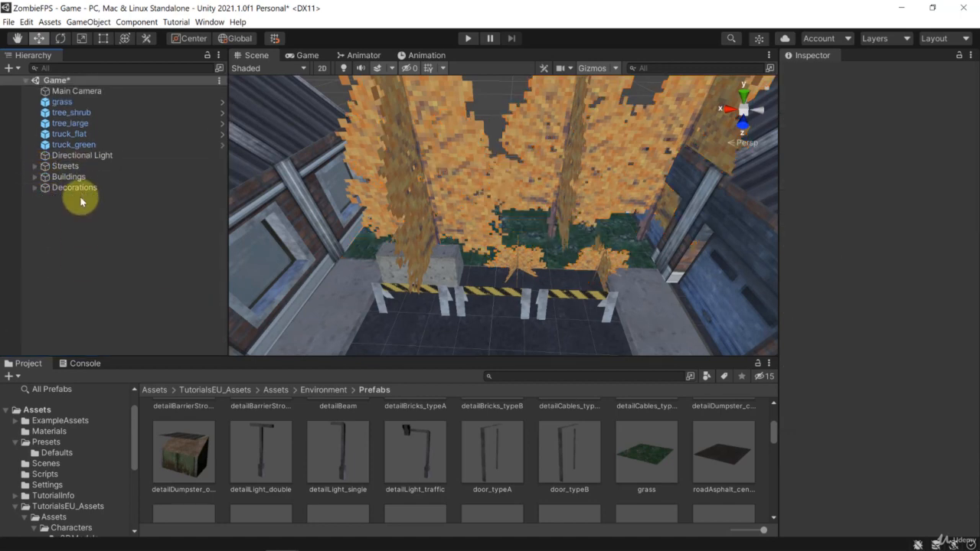
# Step: Create an empty object at the scene's root level and name it Wall
pyautogui.rightClick(90, 256)
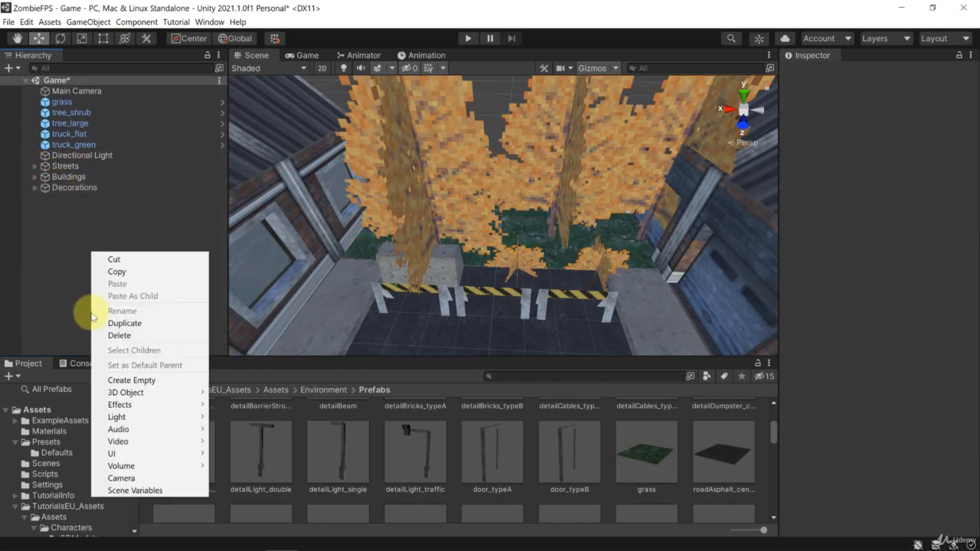
pyautogui.click(132, 381)
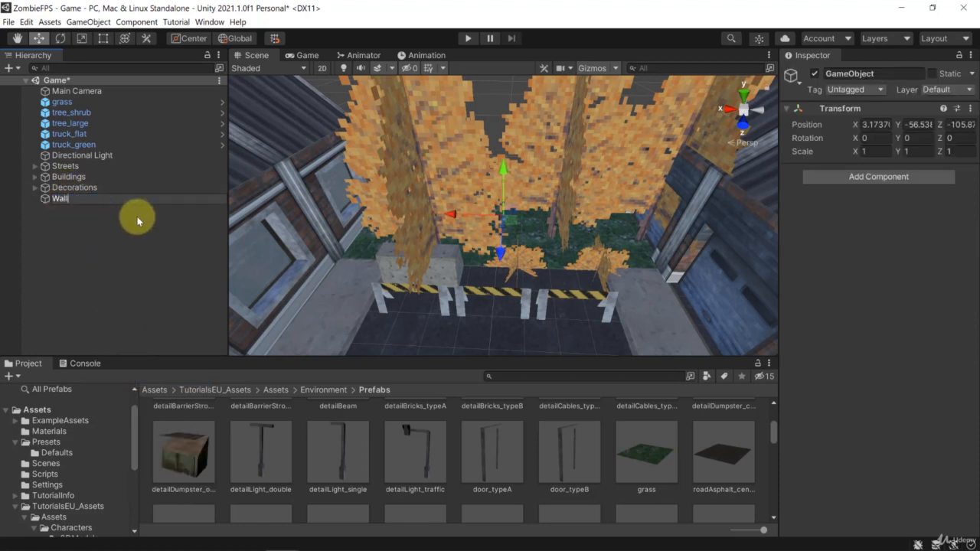
pyautogui.press('Return')
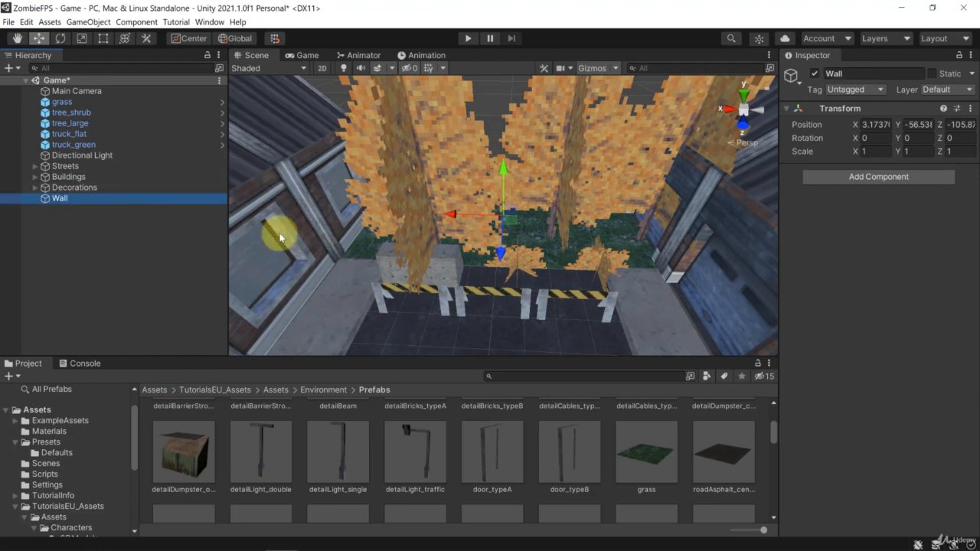
# Step: Duplicate the concrete barrier, move the copy to X -0.82 behind the striped barriers, and rotate it to 45 degrees about Y
pyautogui.click(461, 265)
pyautogui.hotkey('ctrl', 'd')
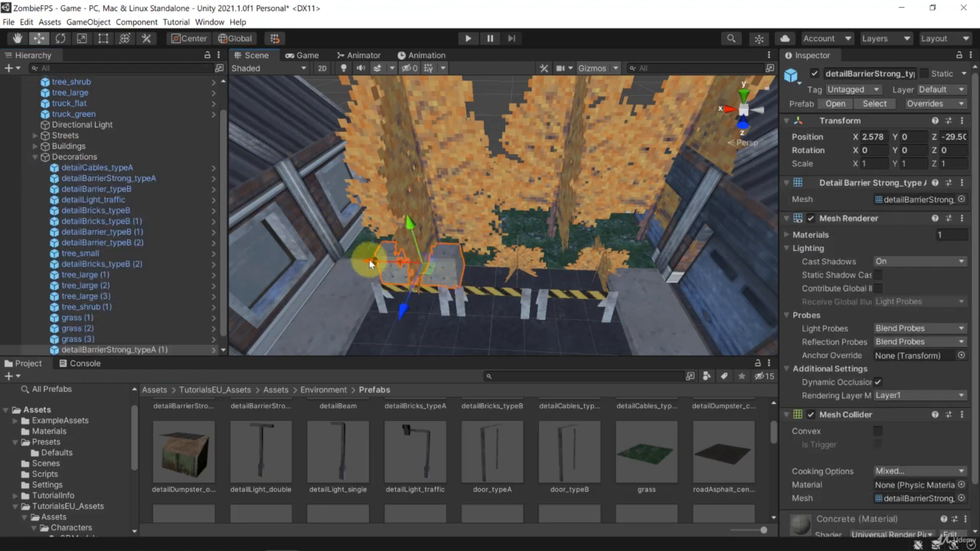
pyautogui.moveTo(375, 264); pyautogui.dragTo(463, 266)
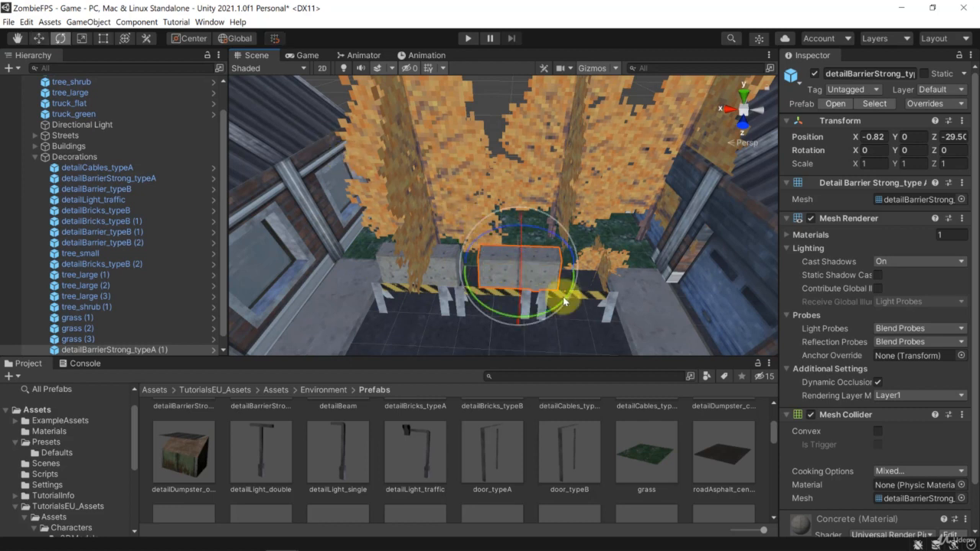
pyautogui.moveTo(562, 296); pyautogui.dragTo(521, 233)
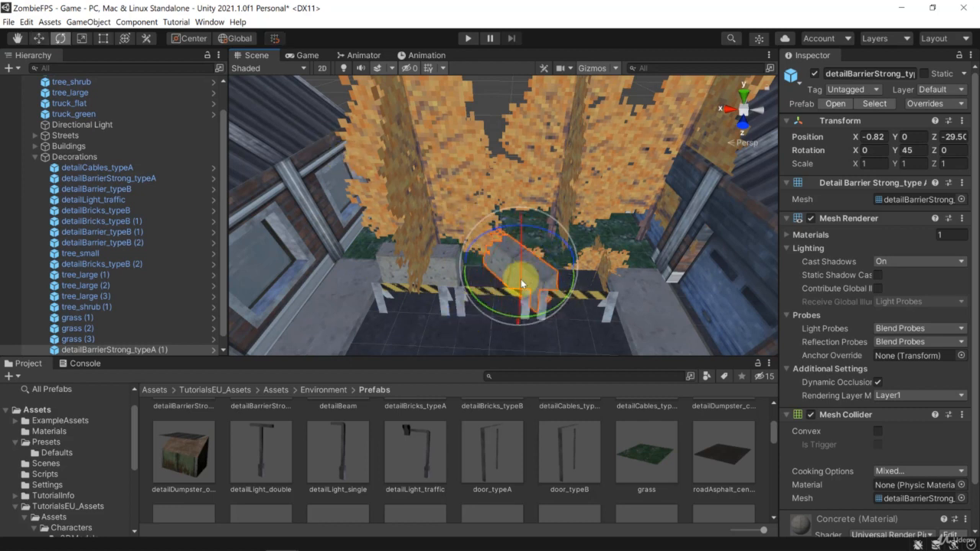
# Step: Duplicate the rotated concrete barrier, move the copy to X -4.08, and turn it to about 60 degrees about Y
pyautogui.press('w')
pyautogui.hotkey('ctrl', 'd')
pyautogui.click(551, 283)
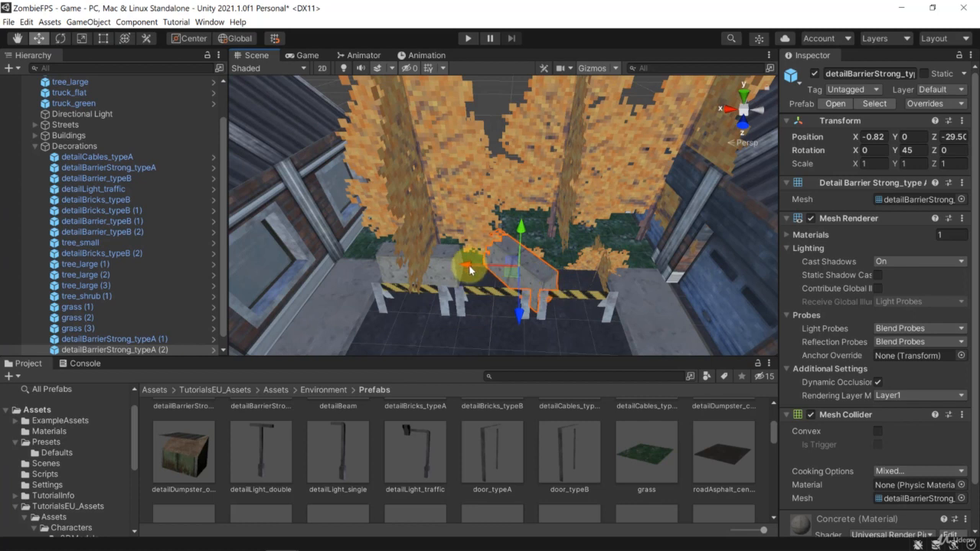
pyautogui.moveTo(473, 267); pyautogui.dragTo(552, 269)
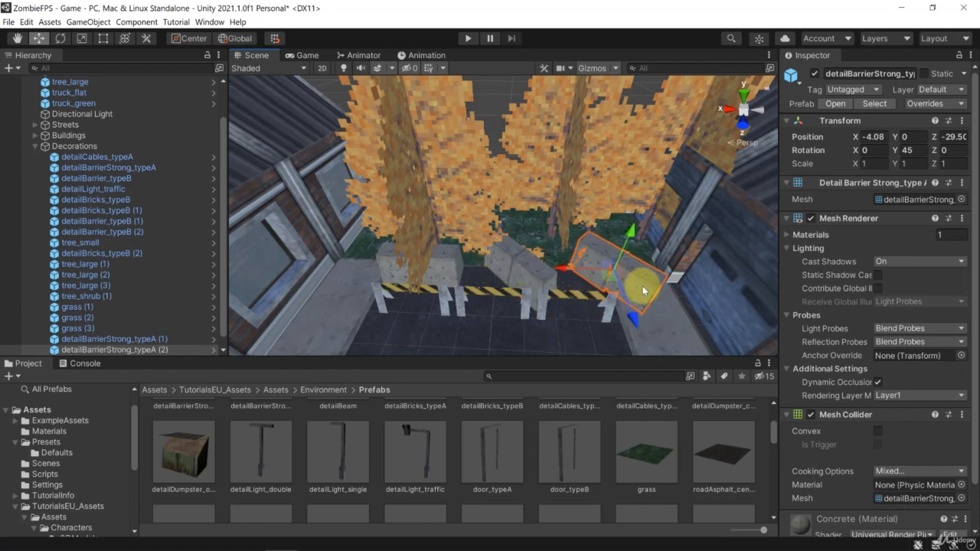
pyautogui.press('e')
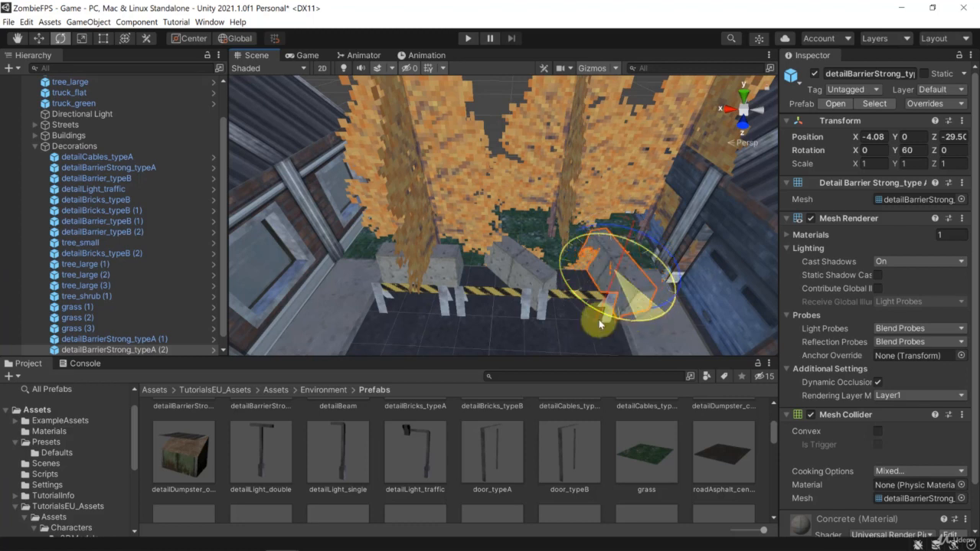
pyautogui.keyDown('ctrl'); pyautogui.moveTo(599, 319); pyautogui.dragTo(597, 319); pyautogui.keyUp('ctrl')
pyautogui.click(478, 82)
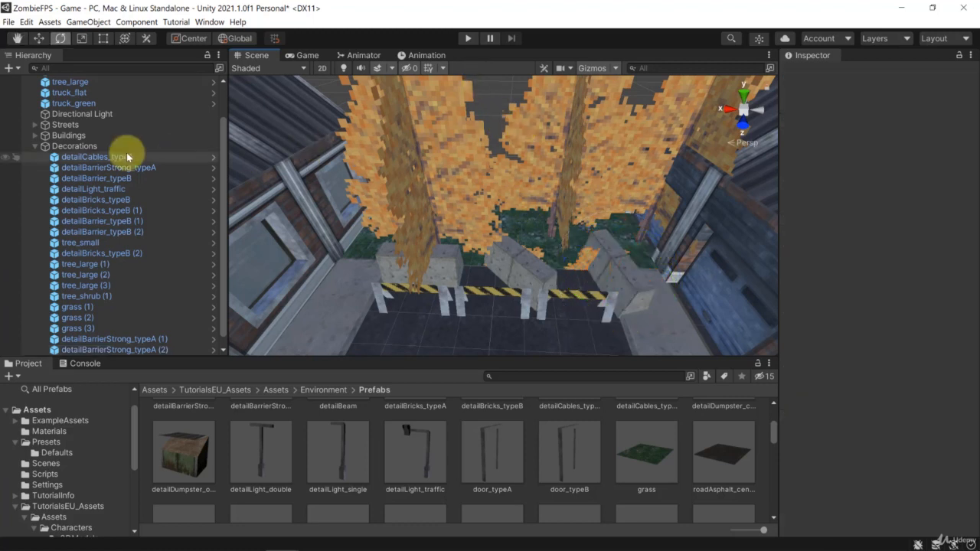
# Step: Reset the Wall object's position to 0, 0, 0, and move it along Z to -37.5, beyond the trees closing the road end
pyautogui.click(34, 145)
pyautogui.click(60, 197)
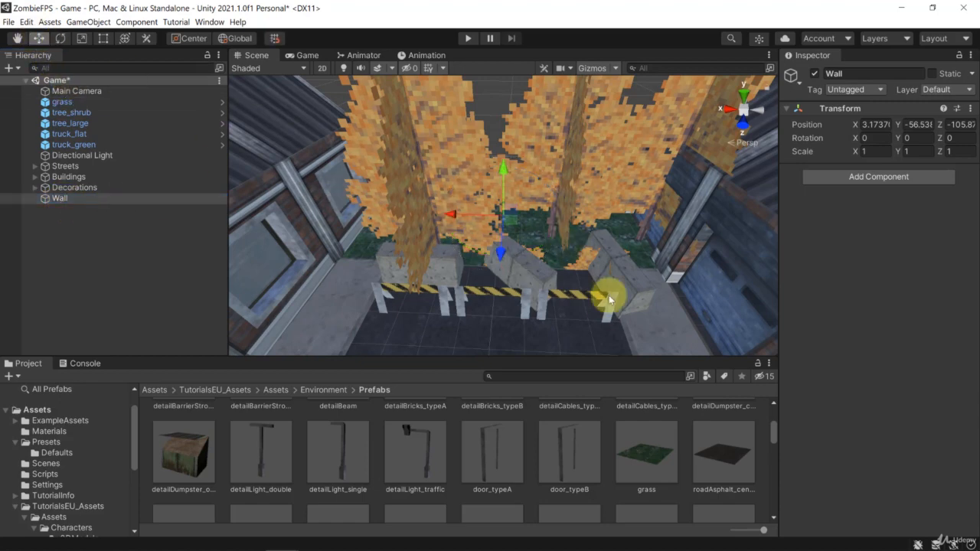
pyautogui.keyDown('alt'); pyautogui.moveTo(608, 294); pyautogui.dragTo(413, 222); pyautogui.keyUp('alt')
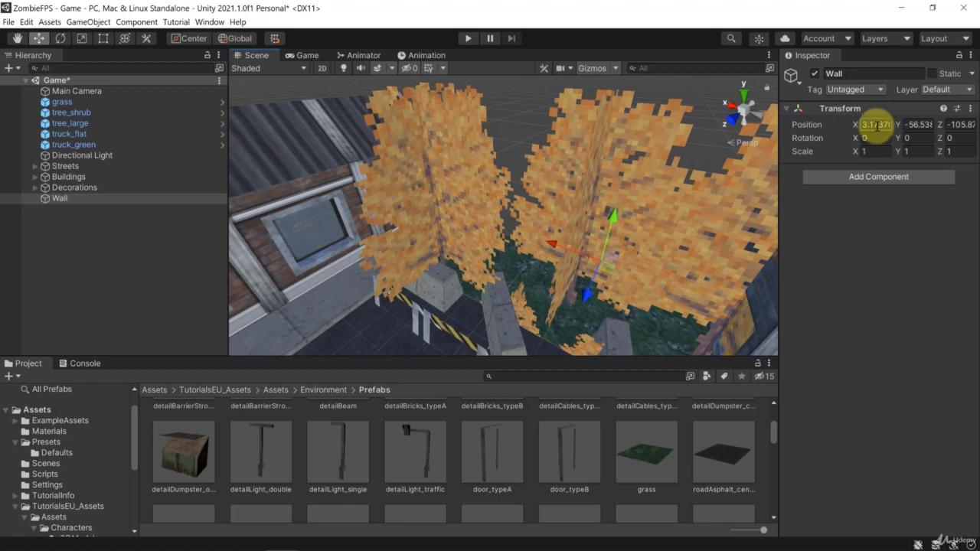
pyautogui.click(921, 126)
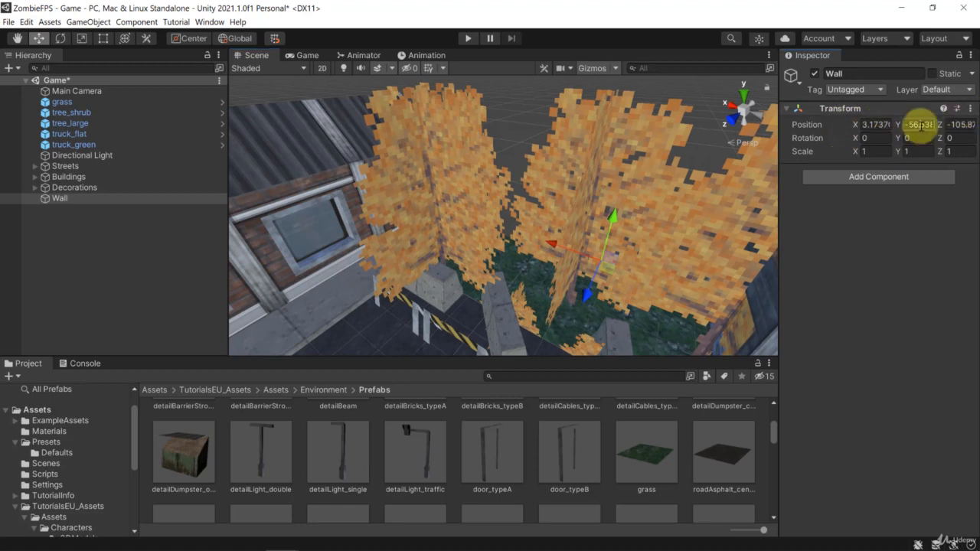
pyautogui.write('0')
pyautogui.click(880, 124)
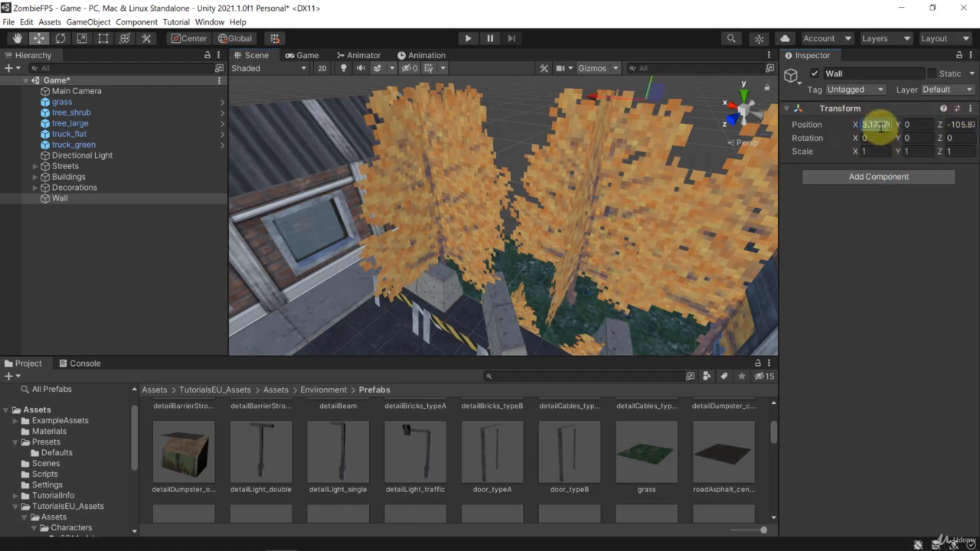
pyautogui.keyDown('alt'); pyautogui.moveTo(662, 135); pyautogui.dragTo(686, 116); pyautogui.keyUp('alt')
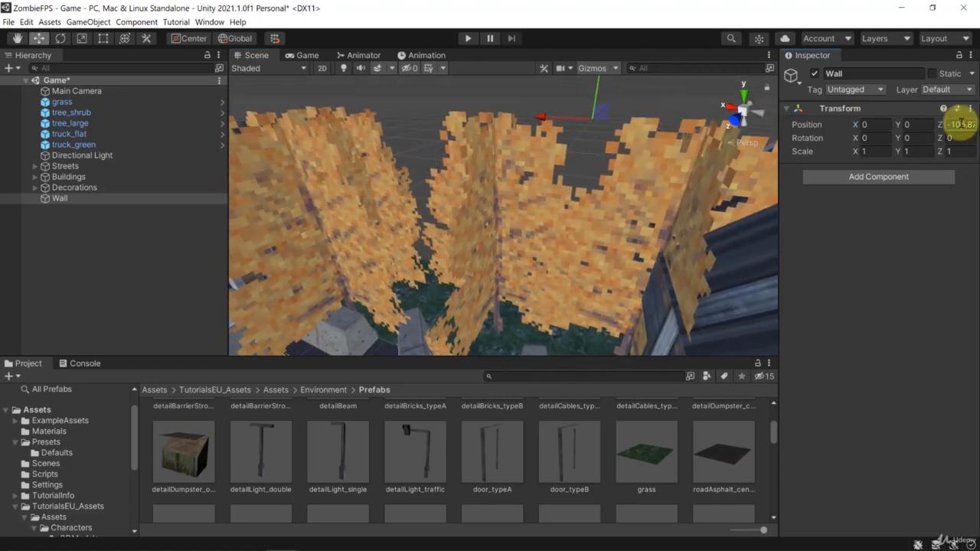
pyautogui.moveTo(586, 193); pyautogui.dragTo(236, 181, button='right')
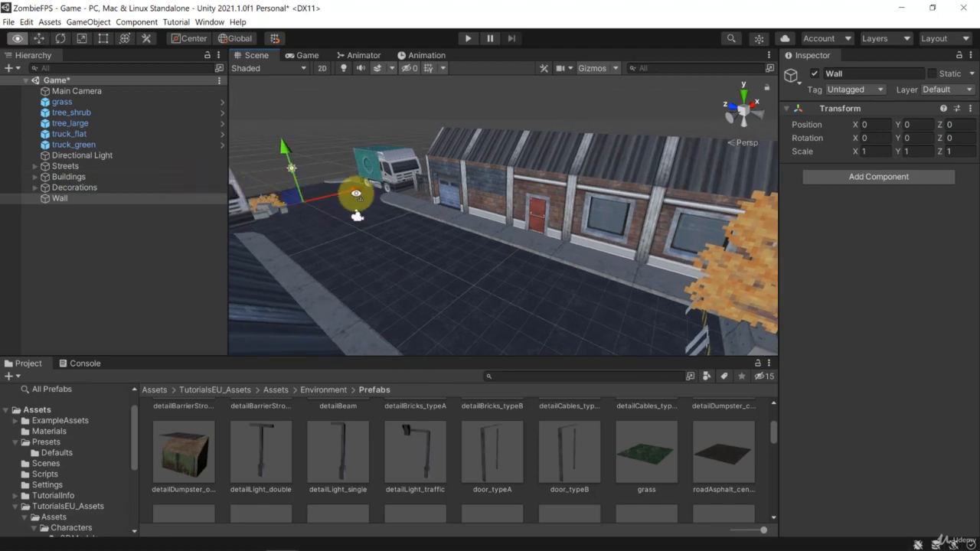
pyautogui.keyDown('alt'); pyautogui.moveTo(356, 194); pyautogui.dragTo(691, 223); pyautogui.keyUp('alt')
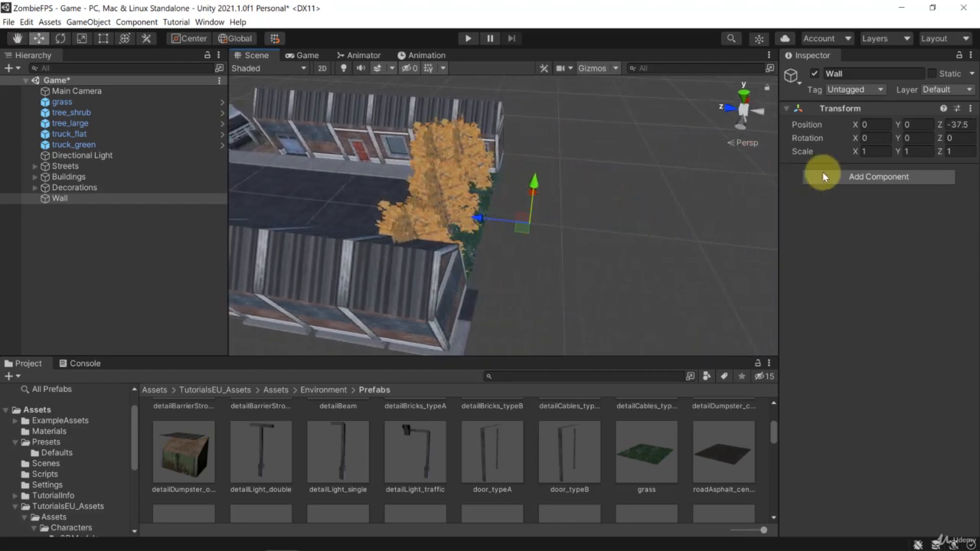
# Step: Add a Box Collider component to the Wall and set the object's X and Y scale to 20
pyautogui.click(892, 178)
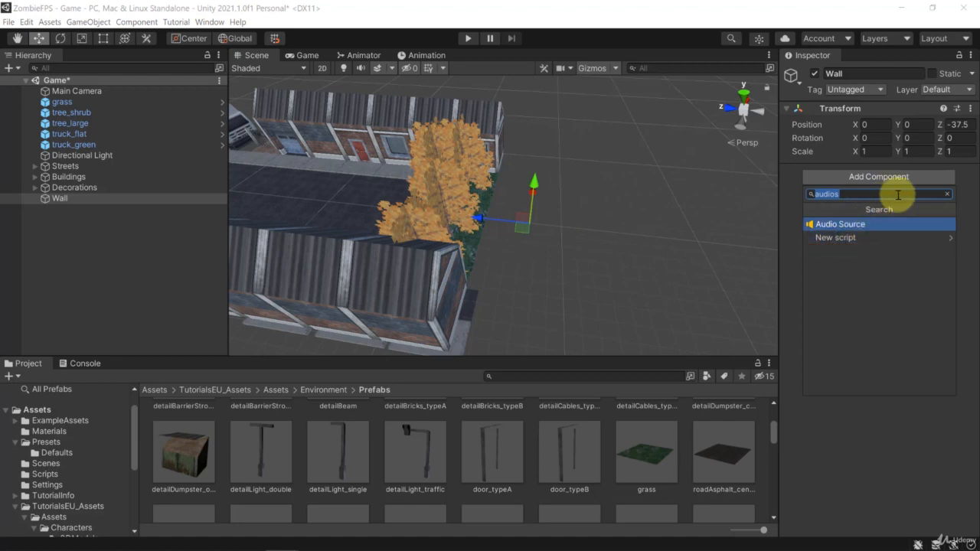
pyautogui.write('box')
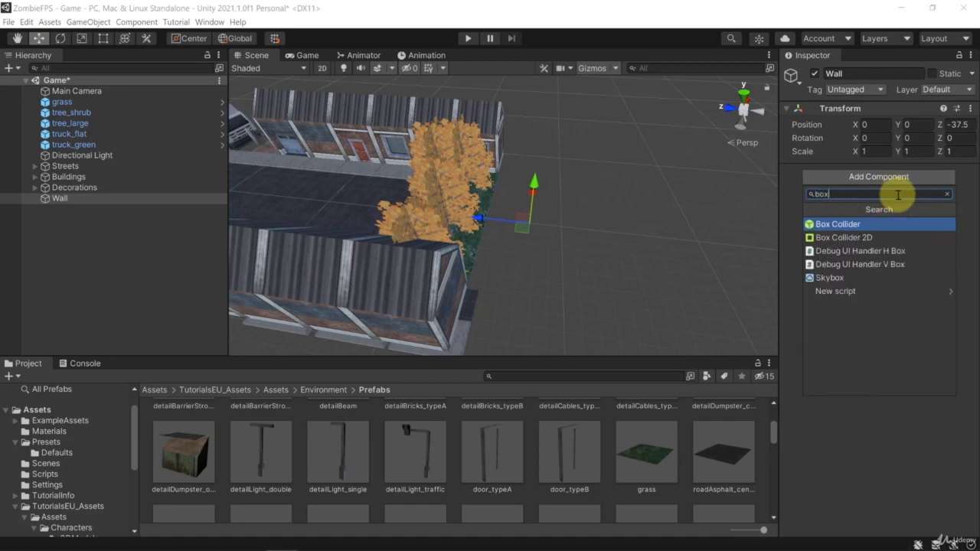
pyautogui.click(832, 229)
pyautogui.keyDown('alt'); pyautogui.moveTo(528, 212); pyautogui.dragTo(290, 165); pyautogui.keyUp('alt')
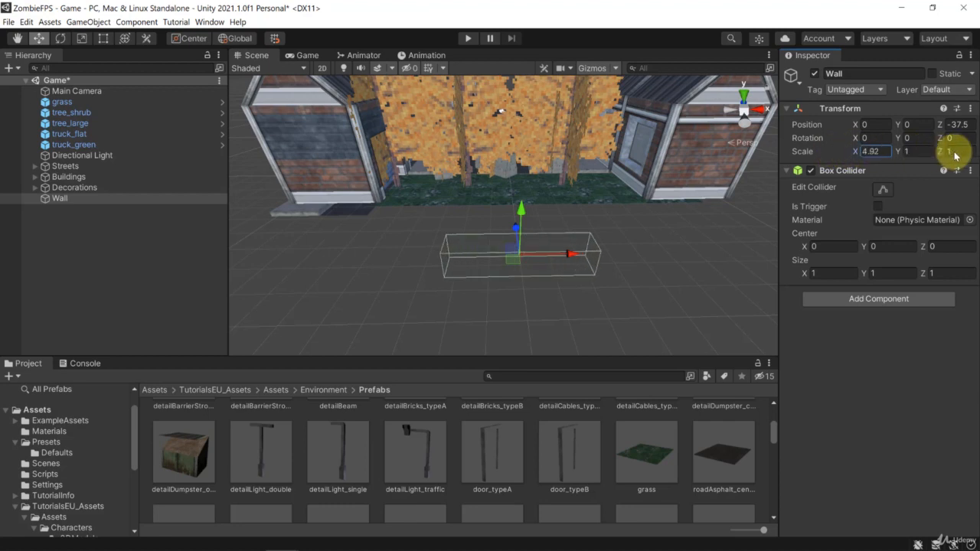
pyautogui.moveTo(954, 157); pyautogui.dragTo(383, 155)
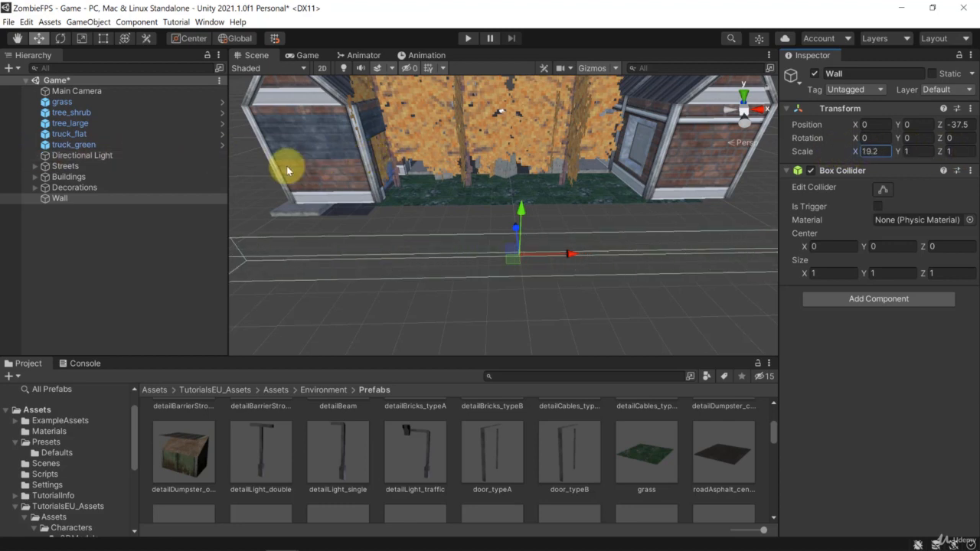
pyautogui.write('20')
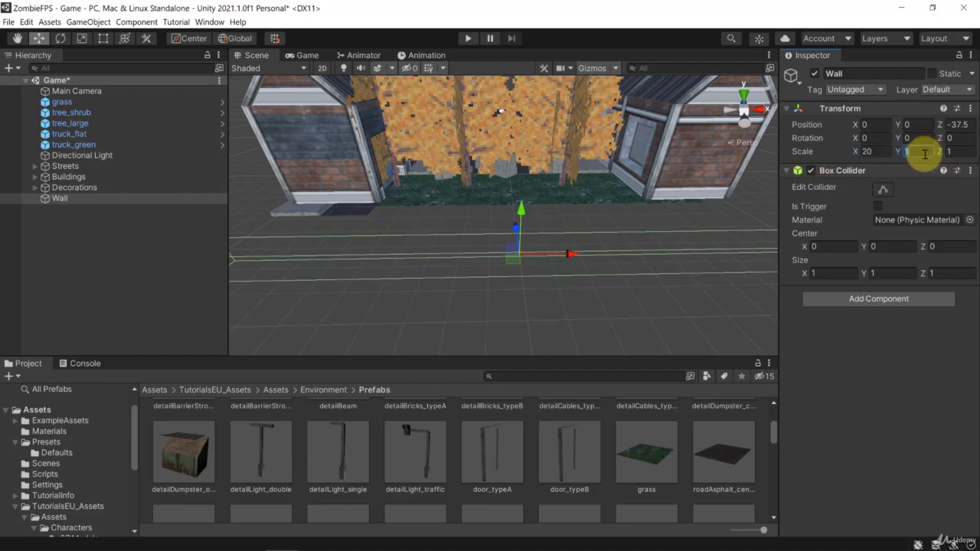
pyautogui.write('20')
# Step: Raise the Wall to Y 5.75 and move it toward the road to Z -31.93, at the end of the buildings
pyautogui.keyDown('alt'); pyautogui.moveTo(533, 201); pyautogui.dragTo(497, 203); pyautogui.keyUp('alt')
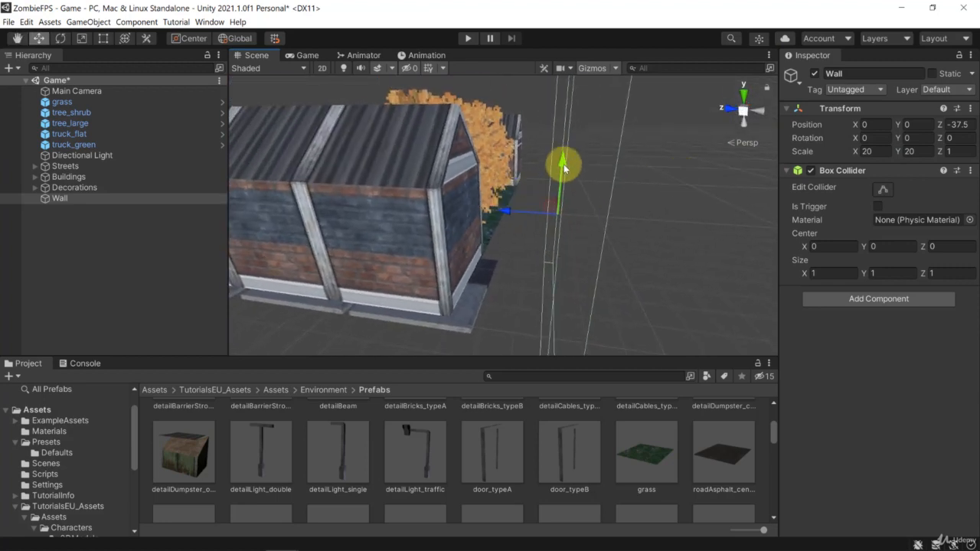
pyautogui.moveTo(563, 159); pyautogui.dragTo(558, 5)
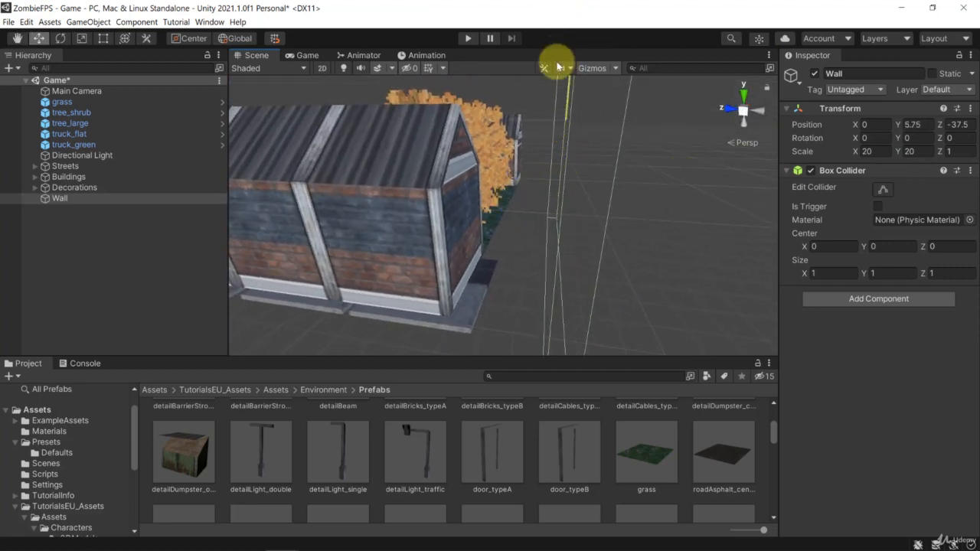
pyautogui.moveTo(519, 119); pyautogui.dragTo(424, 132)
pyautogui.moveTo(545, 228); pyautogui.dragTo(587, 243, button='right')
pyautogui.press('w')
pyautogui.scroll(-8, 582, 238)
pyautogui.moveTo(567, 173); pyautogui.dragTo(568, 143, button='right')
pyautogui.press('w')
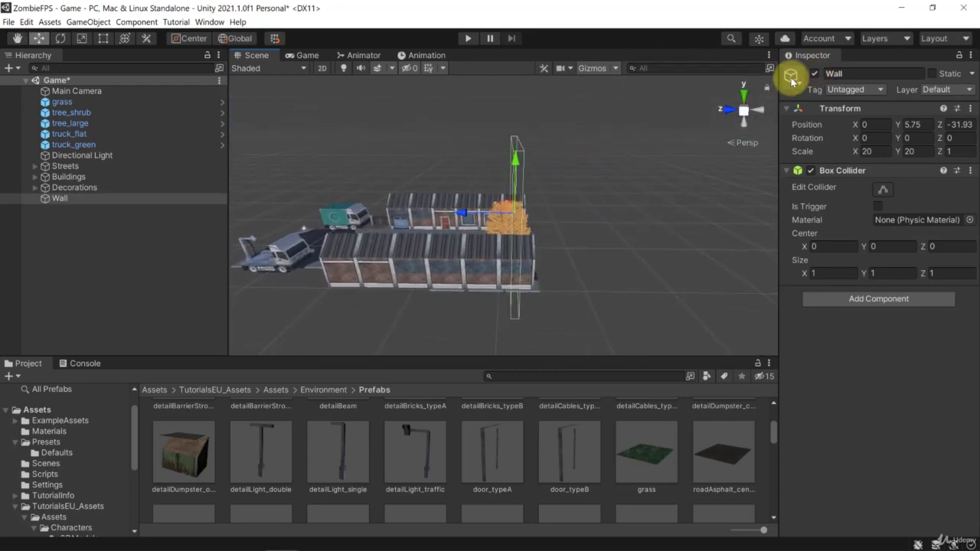
# Step: Assign the orange label icon to the Wall object
pyautogui.click(791, 77)
pyautogui.click(818, 121)
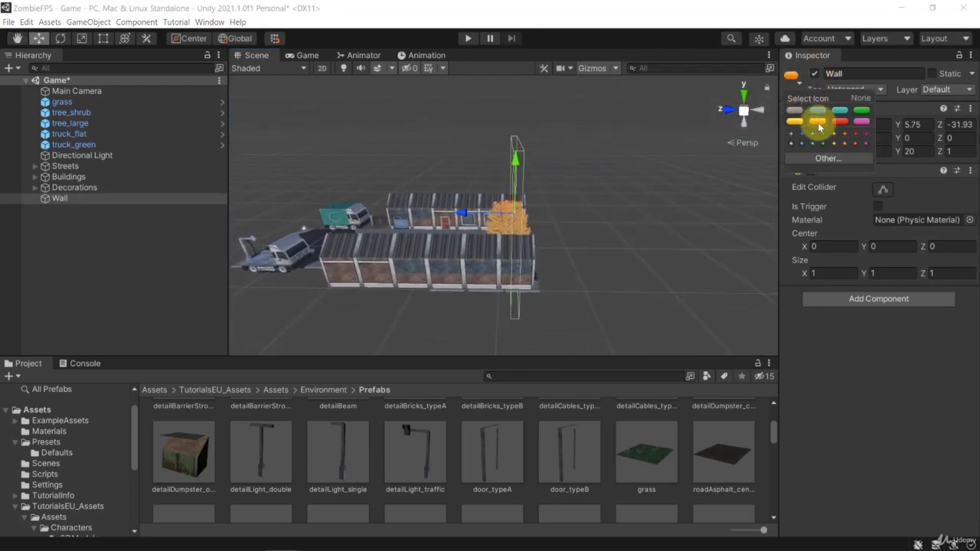
pyautogui.click(589, 213)
# Step: Select the Wall by its scene label and move it back to Z -32.43, behind the concrete barriers
pyautogui.moveTo(536, 225); pyautogui.dragTo(648, 209, button='right')
pyautogui.click(604, 194)
pyautogui.click(587, 196)
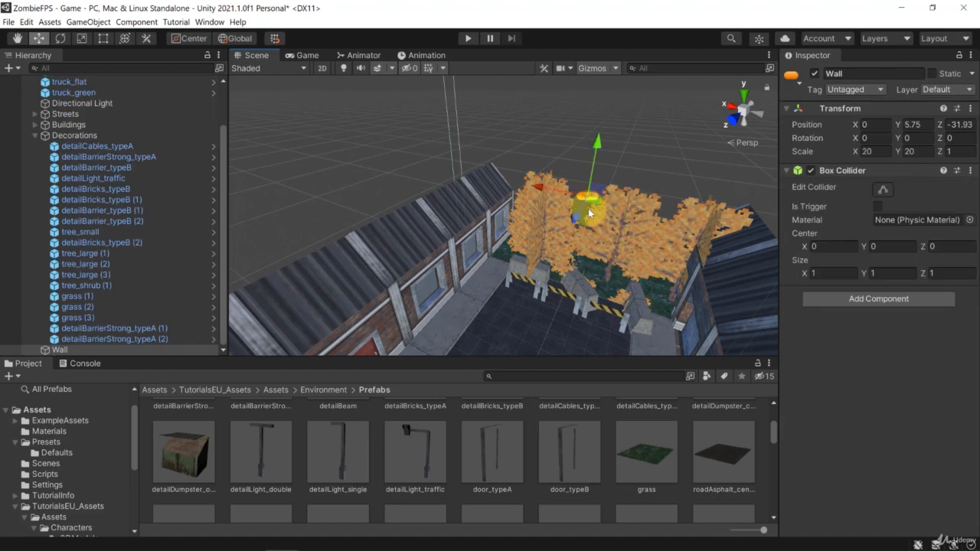
pyautogui.moveTo(588, 208); pyautogui.dragTo(416, 310, button='right')
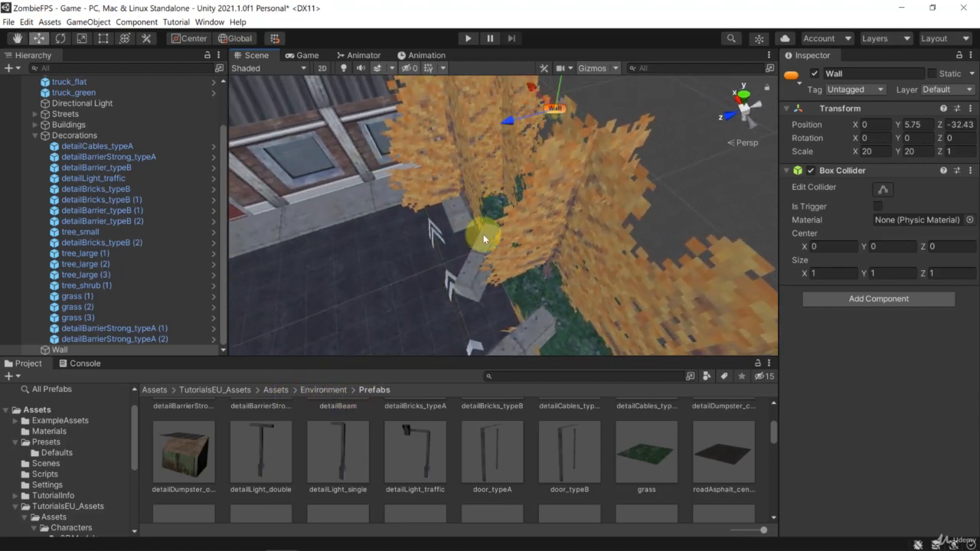
pyautogui.moveTo(483, 237); pyautogui.dragTo(421, 240, button='right')
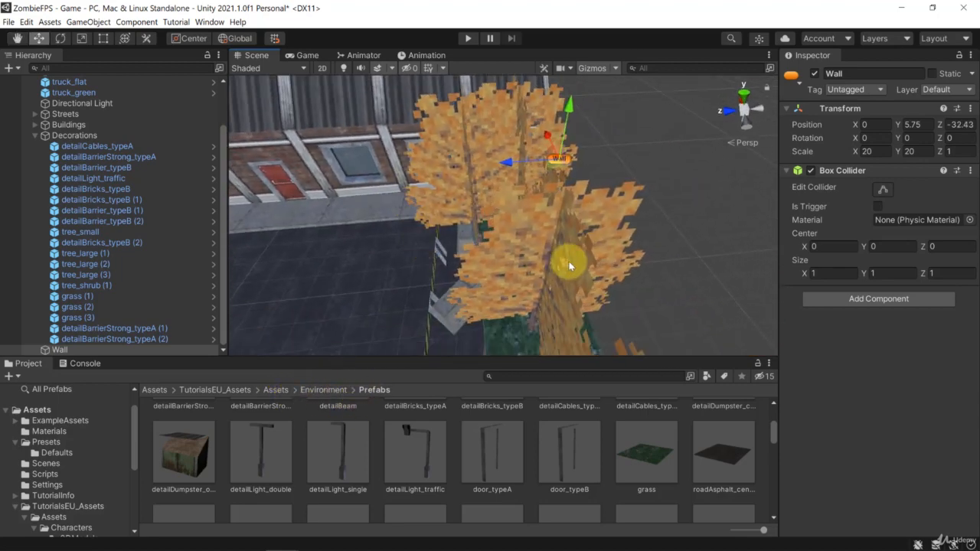
pyautogui.moveTo(569, 266); pyautogui.dragTo(466, 486, button='right')
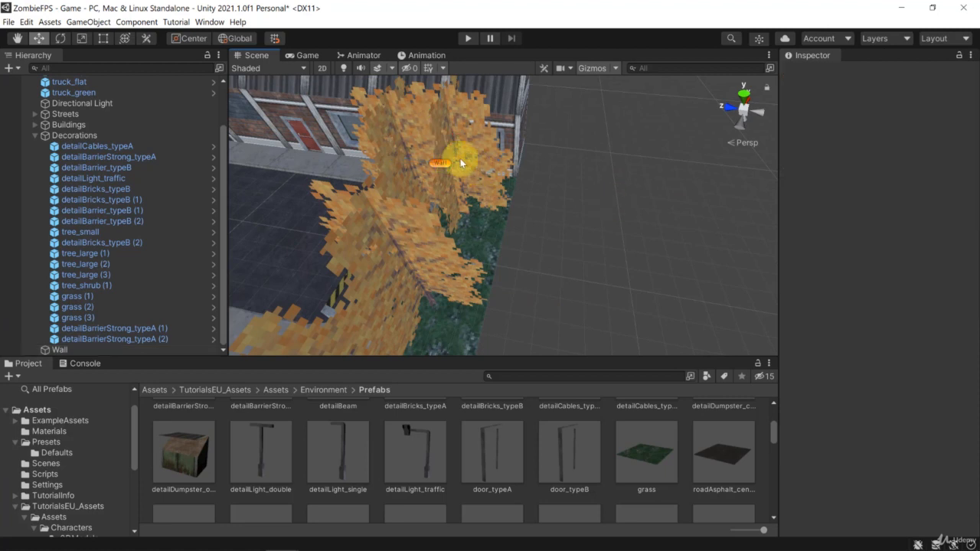
# Step: Create a second row of three large tree copies behind the grass at Z -36.75, at X about 2.75, -1.25 and -4
pyautogui.click(435, 122)
pyautogui.click(498, 175)
pyautogui.moveTo(408, 161); pyautogui.dragTo(524, 187)
pyautogui.hotkey('ctrl', 'd')
pyautogui.moveTo(566, 156); pyautogui.dragTo(553, 318)
pyautogui.hotkey('ctrl', 'd')
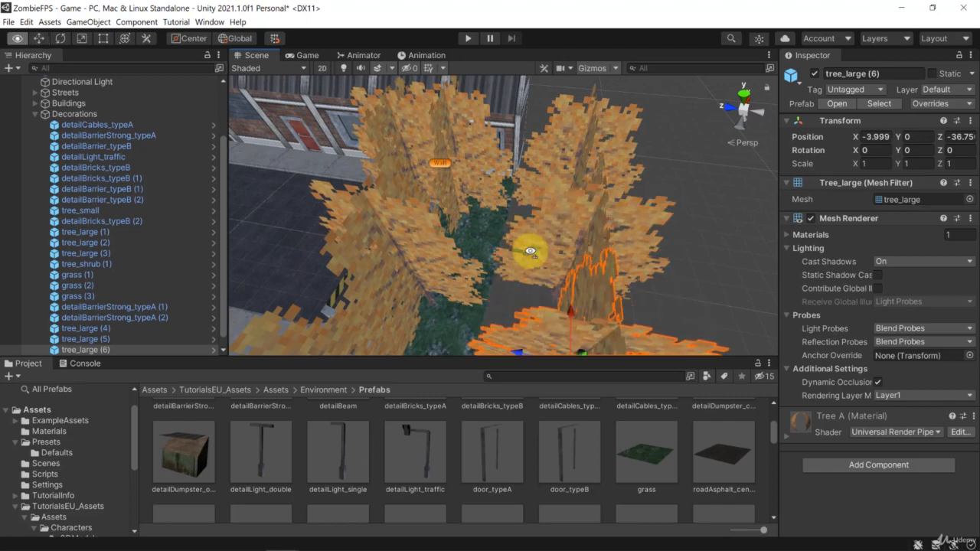
# Step: Rotate the new large tree at X -4 to 45 degrees about Y
pyautogui.keyDown('alt'); pyautogui.moveTo(528, 251); pyautogui.dragTo(376, 277); pyautogui.keyUp('alt')
pyautogui.keyDown('alt'); pyautogui.moveTo(458, 206); pyautogui.dragTo(535, 260); pyautogui.keyUp('alt')
pyautogui.moveTo(565, 293); pyautogui.dragTo(438, 316)
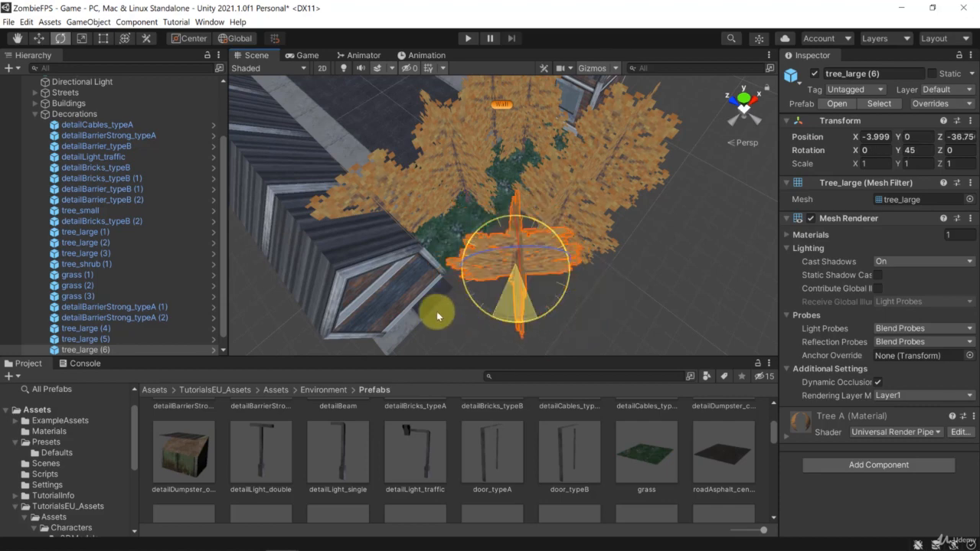
# Step: Rotate the other two new large trees slightly about Y to vary the orientations in the back row
pyautogui.keyDown('alt'); pyautogui.moveTo(664, 240); pyautogui.dragTo(496, 237); pyautogui.keyUp('alt')
pyautogui.click(507, 239)
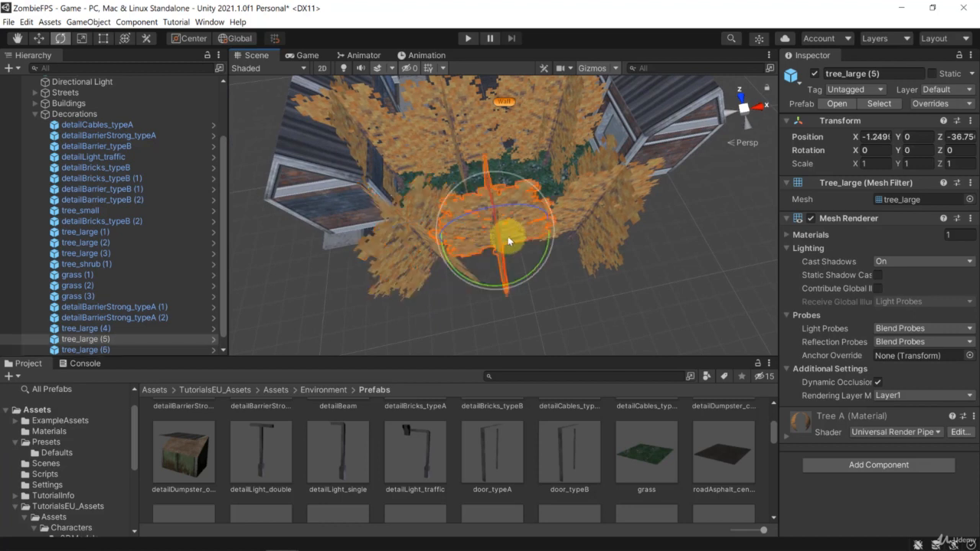
pyautogui.click(613, 238)
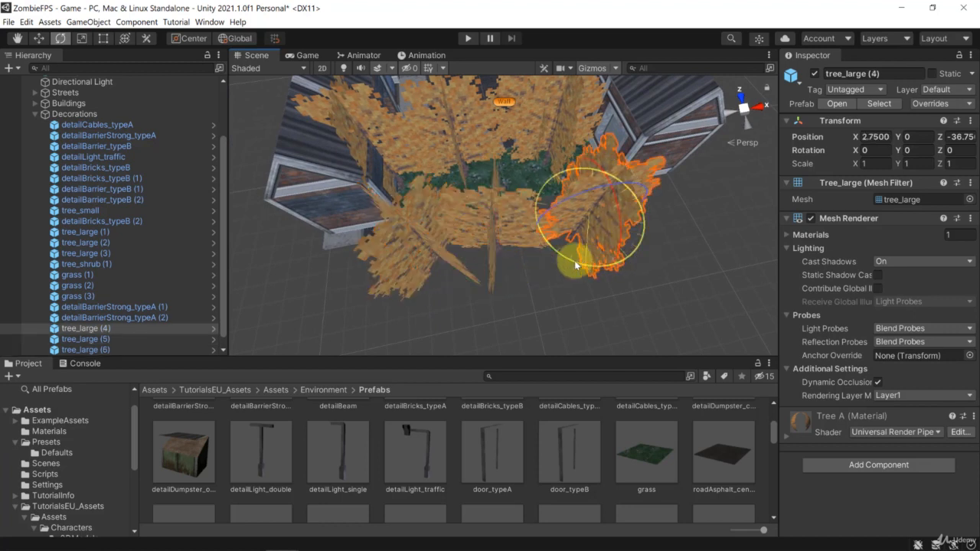
pyautogui.keyDown('alt'); pyautogui.moveTo(514, 138); pyautogui.dragTo(441, 186); pyautogui.keyUp('alt')
pyautogui.click(475, 166)
pyautogui.click(584, 133)
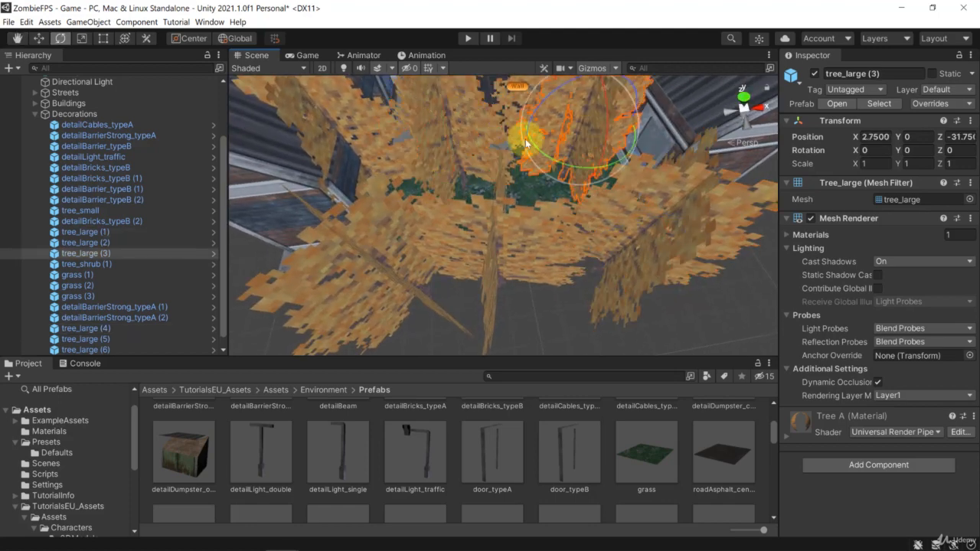
# Step: Examine the blocked road end with its barriers and double row of trees, from street level and from the far end
pyautogui.moveTo(489, 141); pyautogui.dragTo(486, 546, button='right')
pyautogui.press('w')
pyautogui.click(470, 208)
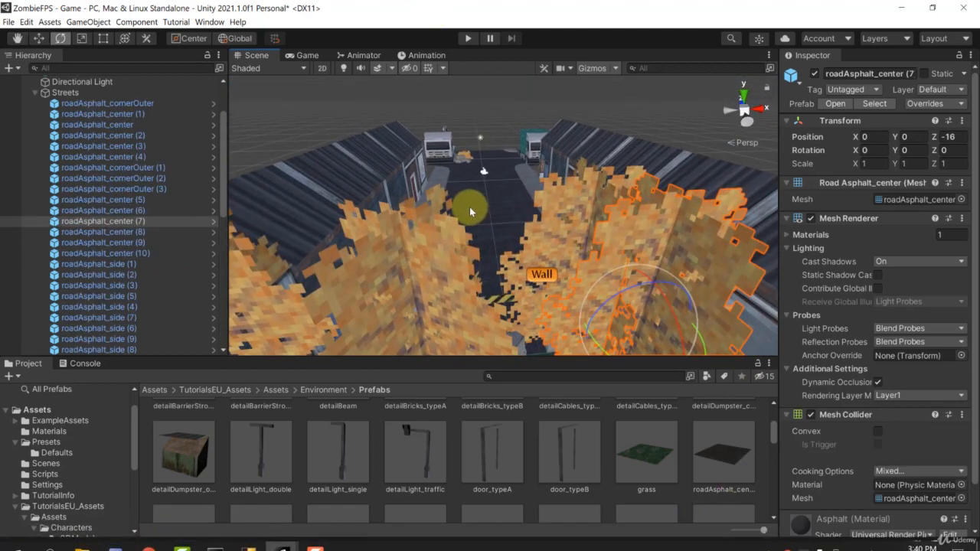
pyautogui.press('w')
pyautogui.moveTo(470, 207); pyautogui.dragTo(647, 191, button='right')
pyautogui.press('w')
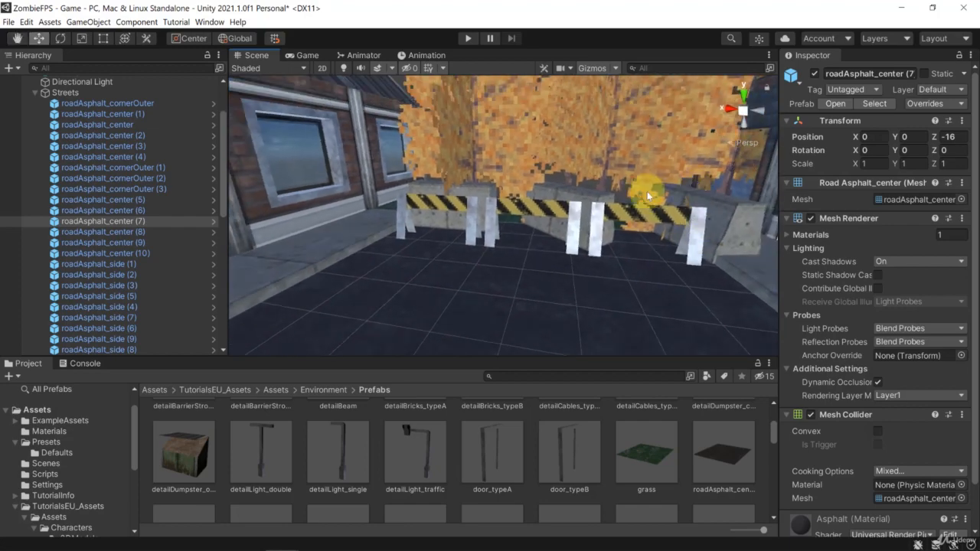
pyautogui.click(546, 167)
pyautogui.moveTo(547, 168); pyautogui.dragTo(583, 169, button='right')
pyautogui.click(528, 230)
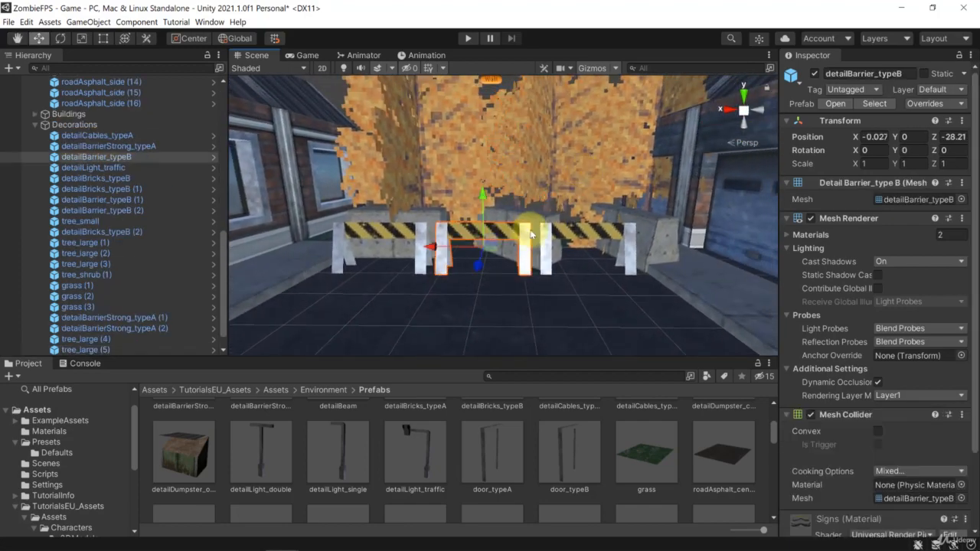
pyautogui.moveTo(545, 227); pyautogui.dragTo(476, 280, button='right')
pyautogui.press('w')
pyautogui.press('s')
pyautogui.scroll(-10, 478, 278)
pyautogui.moveTo(548, 169); pyautogui.dragTo(559, 116, button='right')
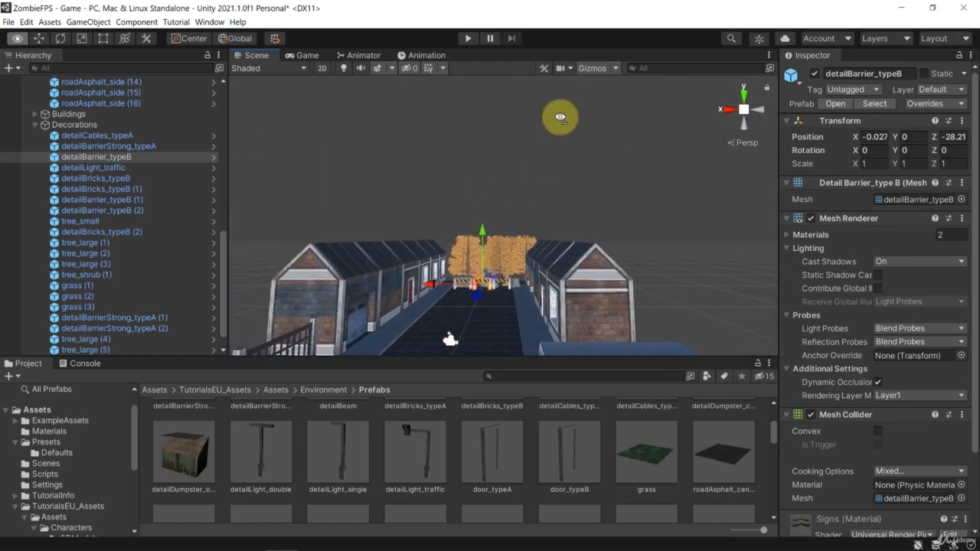
pyautogui.scroll(2, 519, 231)
pyautogui.click(519, 231)
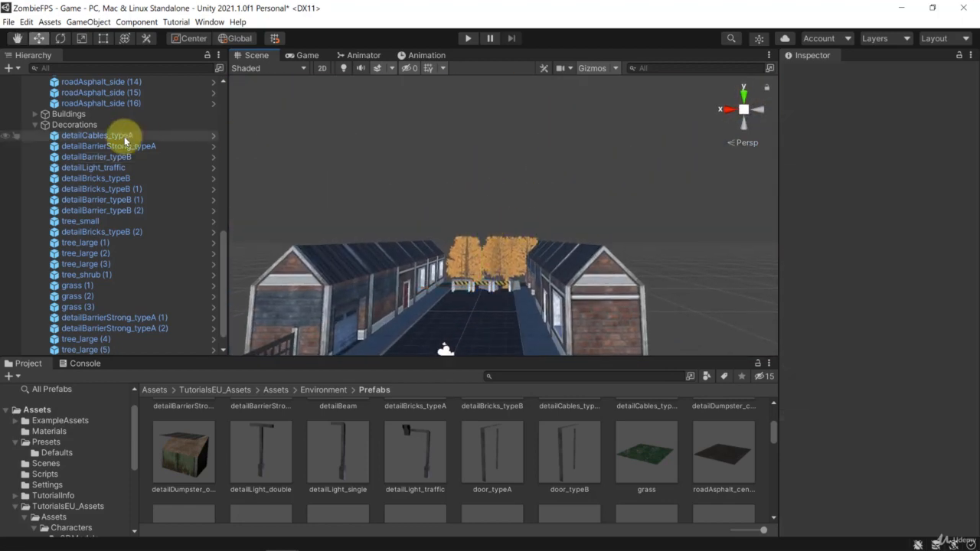
# Step: Collapse the Decorations group and select the Wall to check its collider's extent against the trees and buildings from the side
pyautogui.click(35, 125)
pyautogui.click(74, 350)
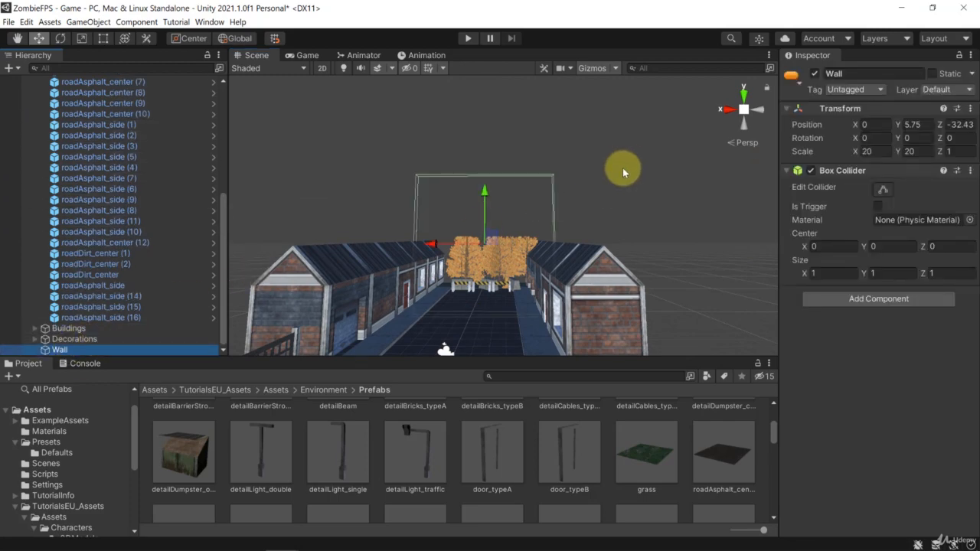
pyautogui.scroll(6, 623, 167)
pyautogui.moveTo(623, 168); pyautogui.dragTo(474, 239, button='right')
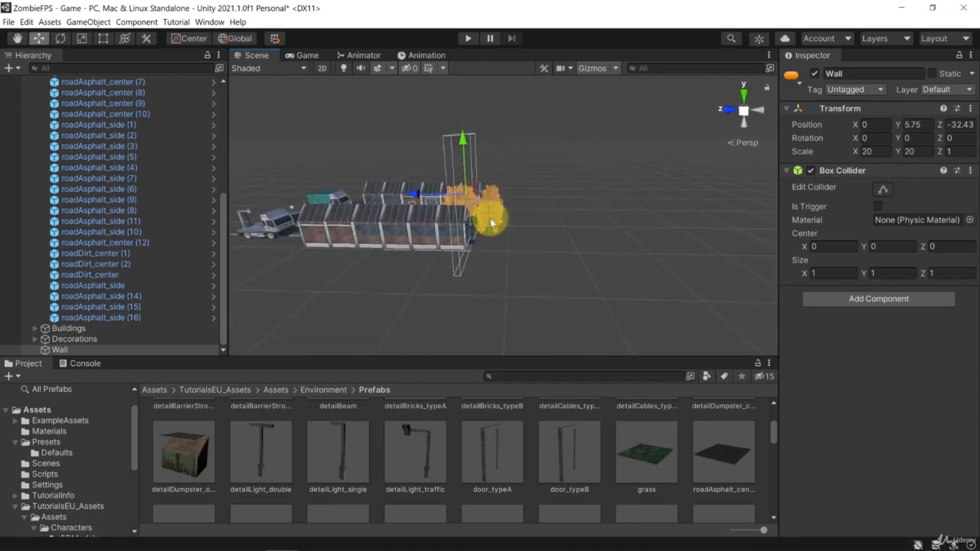
pyautogui.scroll(6, 491, 222)
pyautogui.scroll(-2, 492, 222)
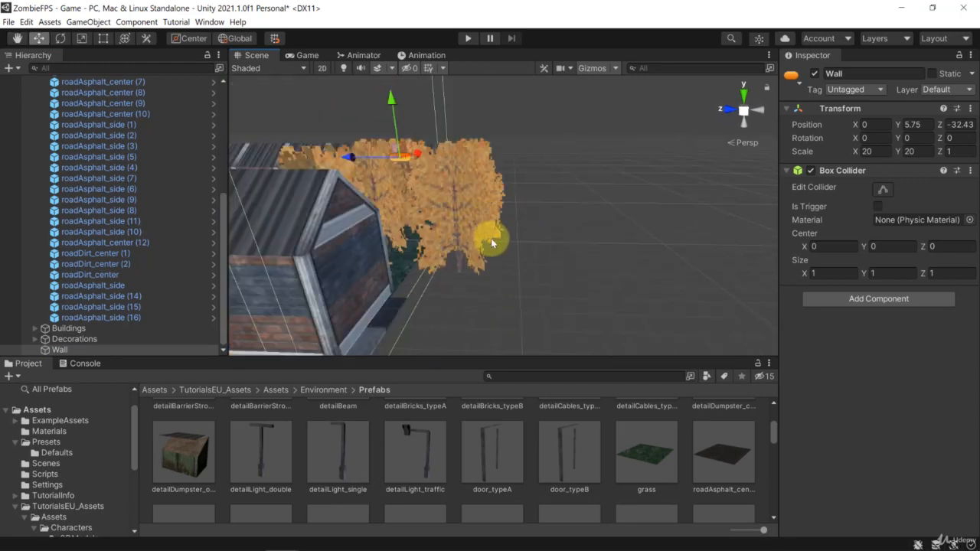
# Step: Duplicate the grass tile behind the trees and spread the copies outward, the last one at about X 3.66, Z -39.98
pyautogui.click(399, 268)
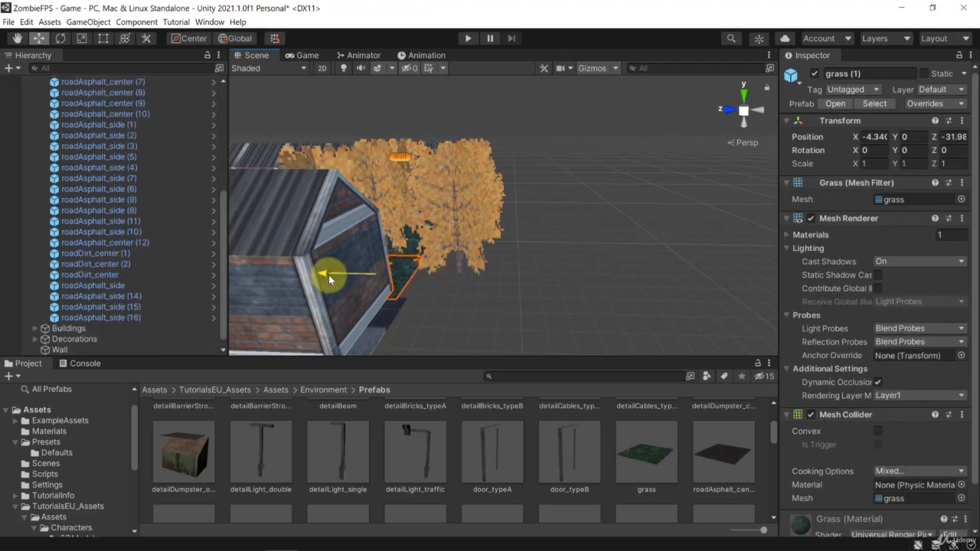
pyautogui.moveTo(329, 276); pyautogui.dragTo(630, 295)
pyautogui.hotkey('ctrl', 'd')
pyautogui.hotkey('ctrl', 'd')
pyautogui.hotkey('ctrl', 'd')
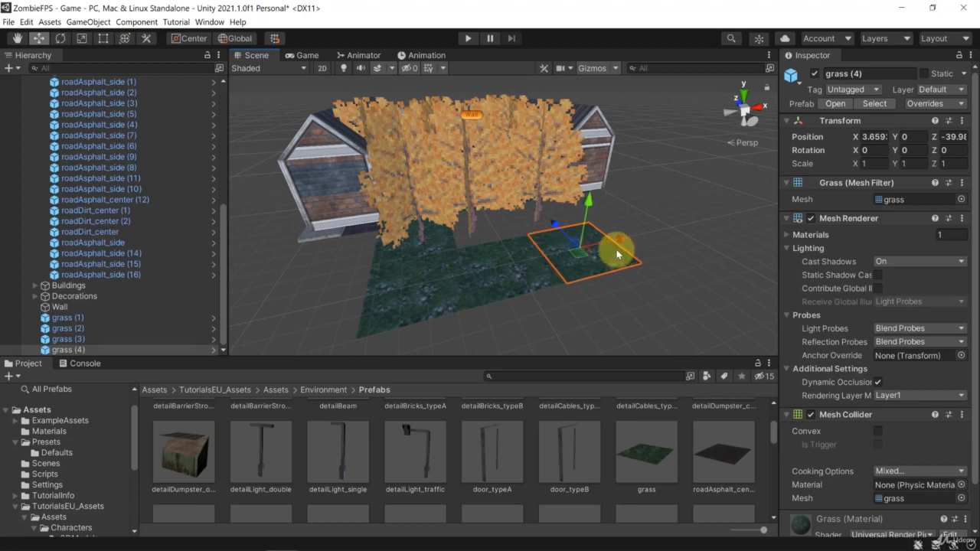
# Step: Fill the gap behind the trees with two more grass copies at Z -35.98, the last at about X -0.34
pyautogui.moveTo(563, 235); pyautogui.dragTo(528, 220)
pyautogui.hotkey('ctrl', 'd')
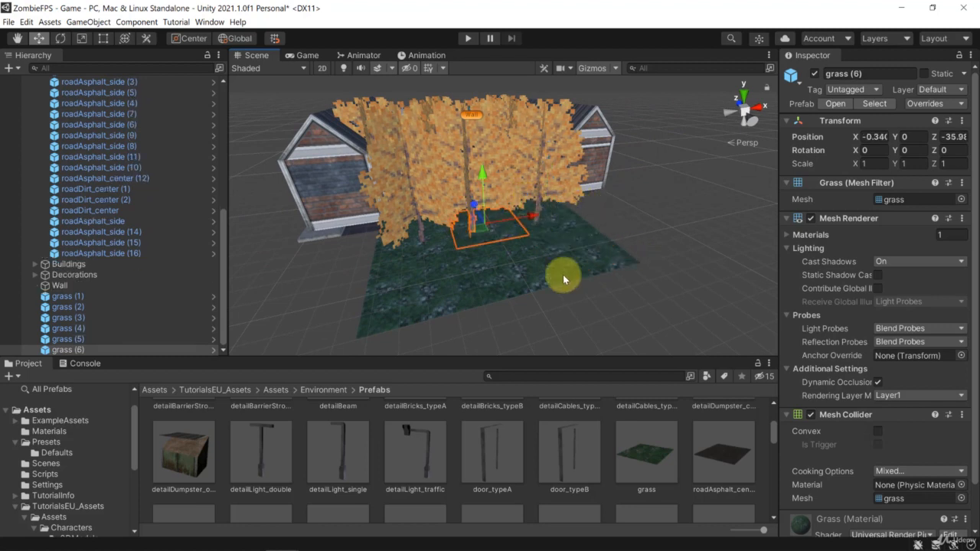
pyautogui.click(562, 276)
# Step: Examine the trees, grass and barriers at the blocked road end up close and from street level, and check the game camera's view
pyautogui.click(657, 207)
pyautogui.press('w')
pyautogui.moveTo(658, 207); pyautogui.dragTo(653, 186, button='right')
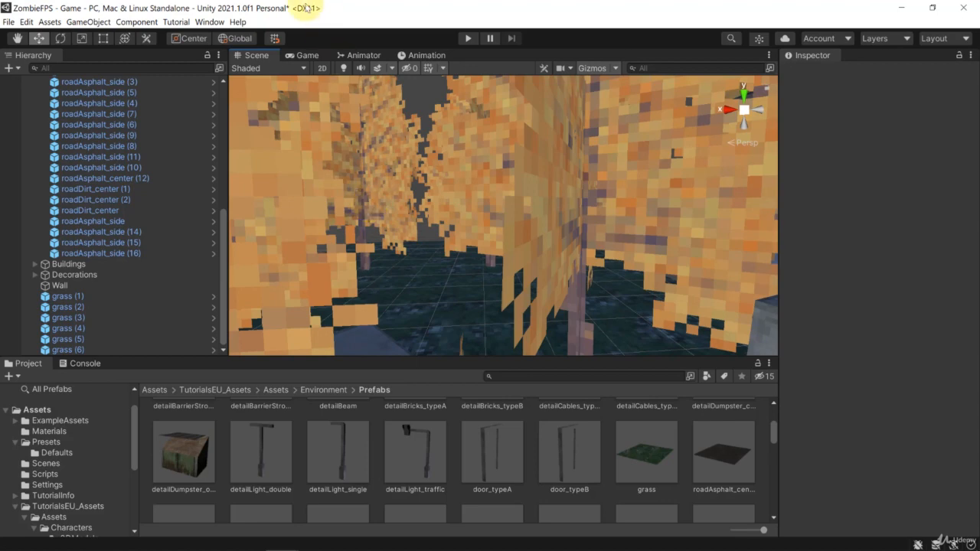
pyautogui.click(304, 55)
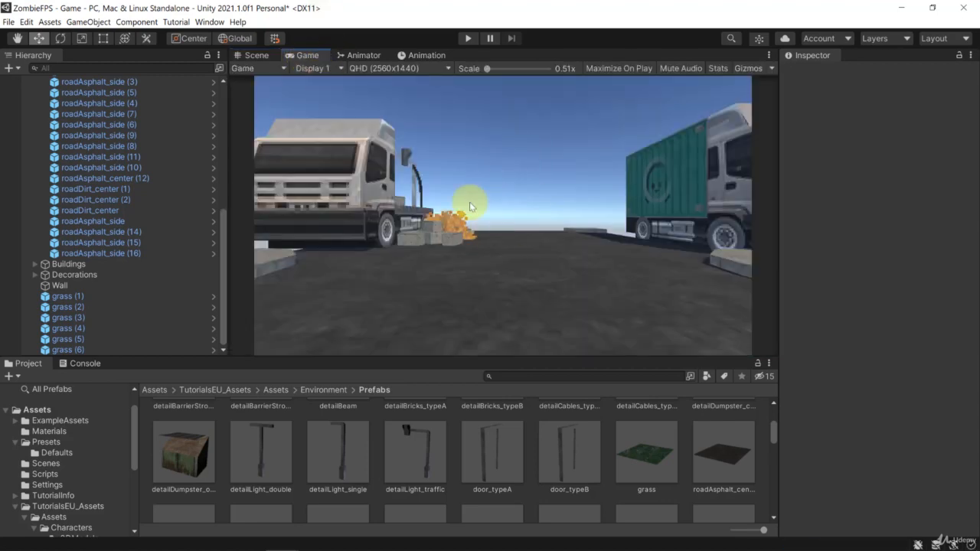
pyautogui.click(258, 55)
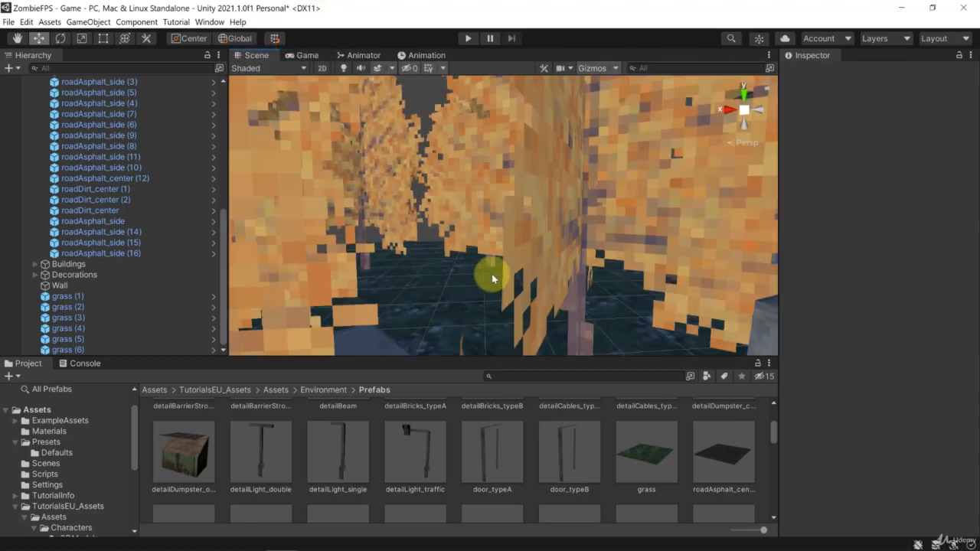
pyautogui.moveTo(489, 276); pyautogui.dragTo(532, 226, button='right')
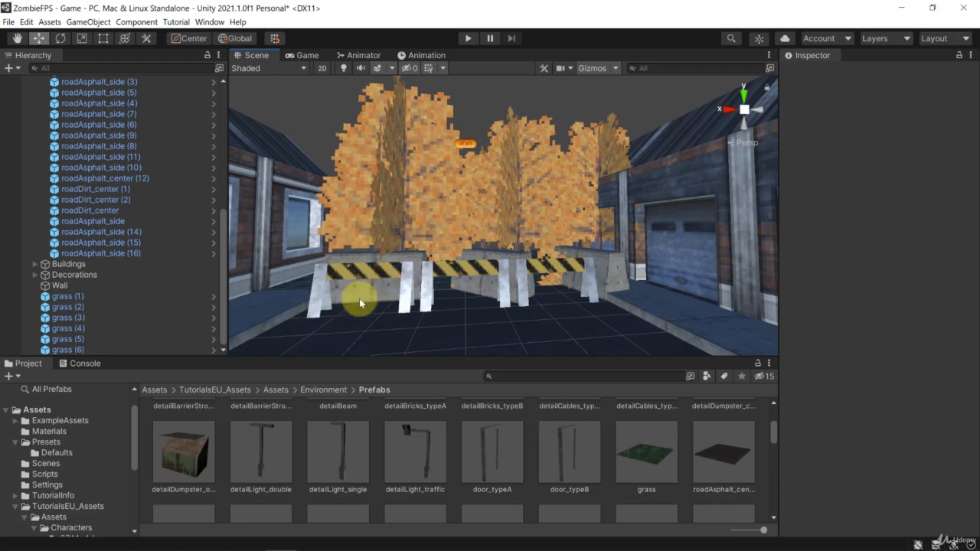
pyautogui.moveTo(394, 239); pyautogui.dragTo(425, 256, button='right')
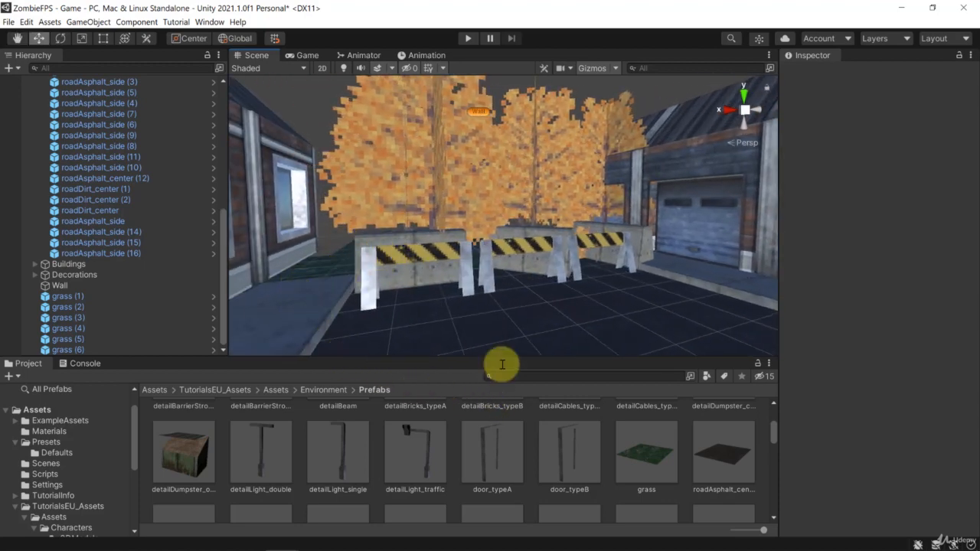
pyautogui.moveTo(546, 307); pyautogui.dragTo(505, 171, button='right')
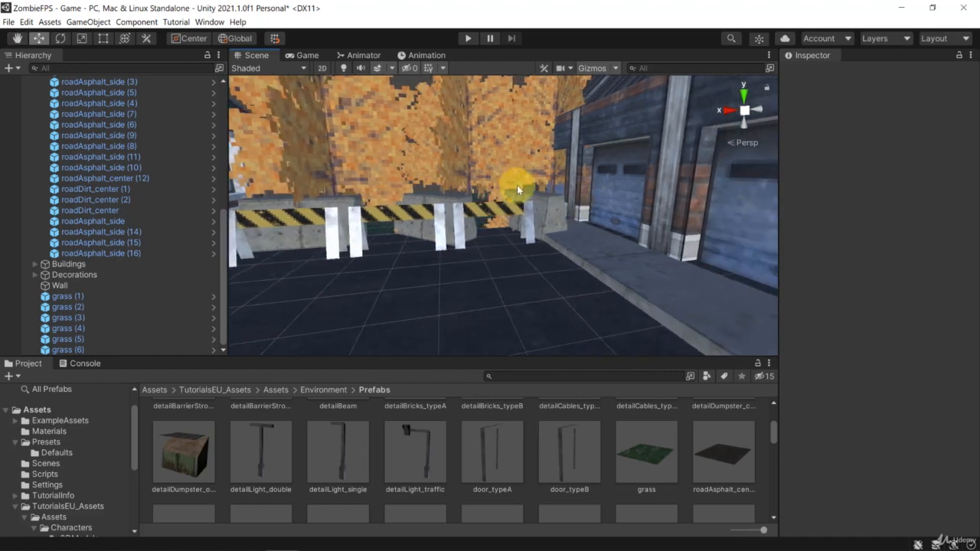
# Step: Examine the open road end with the two trucks and the whole street layout from above
pyautogui.moveTo(546, 215); pyautogui.dragTo(309, 274, button='right')
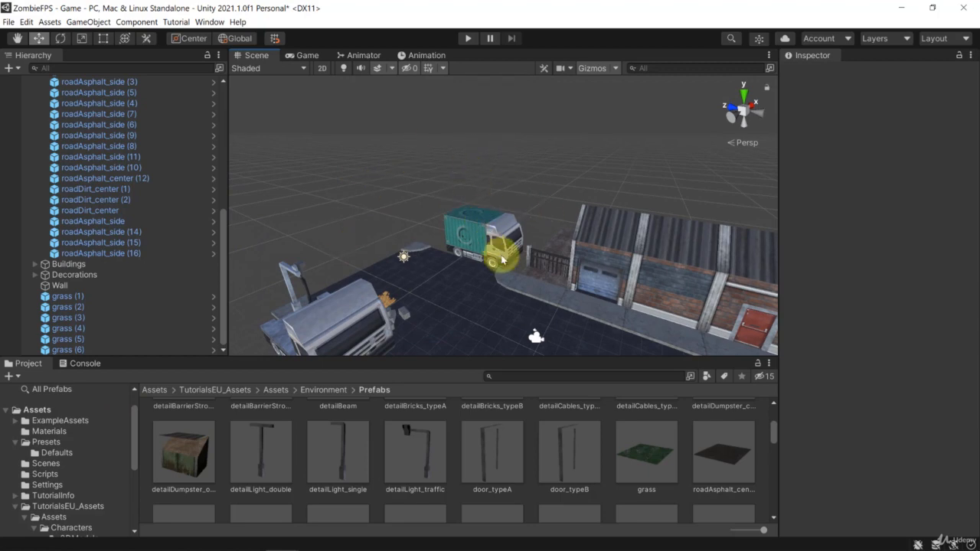
pyautogui.moveTo(432, 146); pyautogui.dragTo(555, 258, button='right')
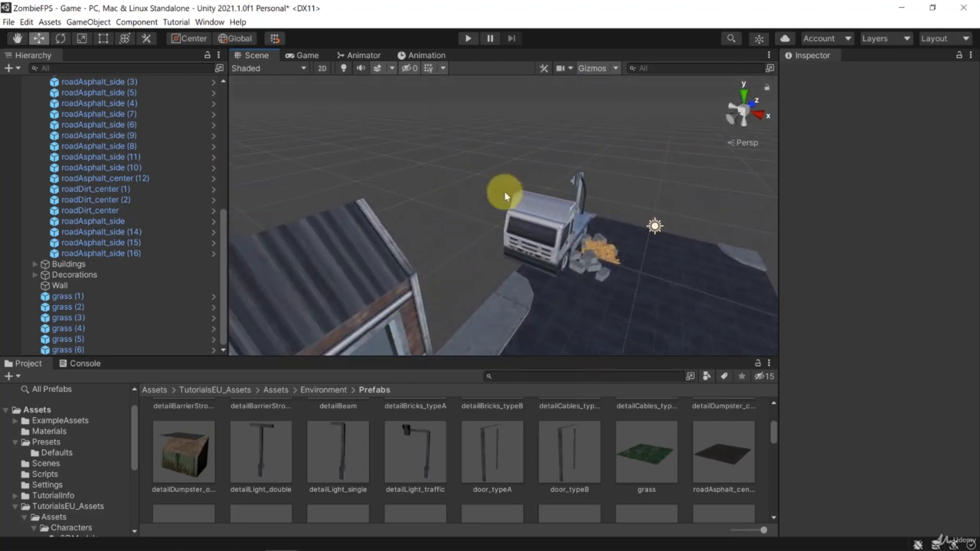
pyautogui.moveTo(498, 156); pyautogui.dragTo(559, 199, button='right')
pyautogui.moveTo(392, 204); pyautogui.dragTo(700, 179, button='right')
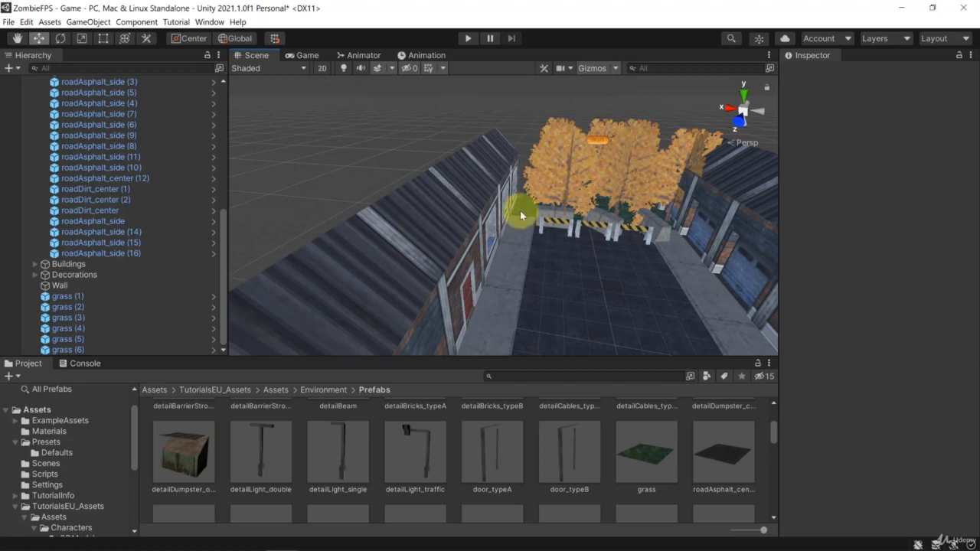
pyautogui.scroll(-8, 525, 183)
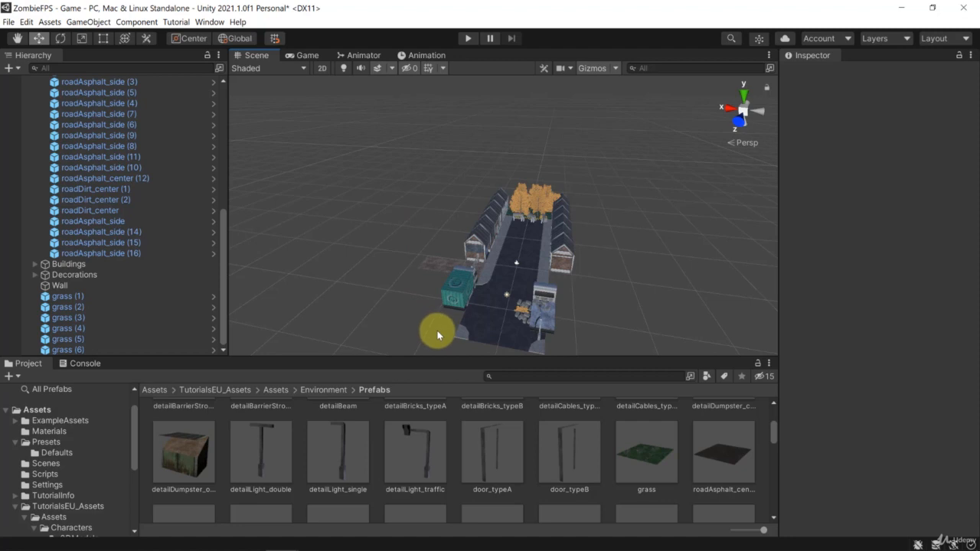
pyautogui.keyDown('alt'); pyautogui.moveTo(501, 166); pyautogui.dragTo(519, 142); pyautogui.keyUp('alt')
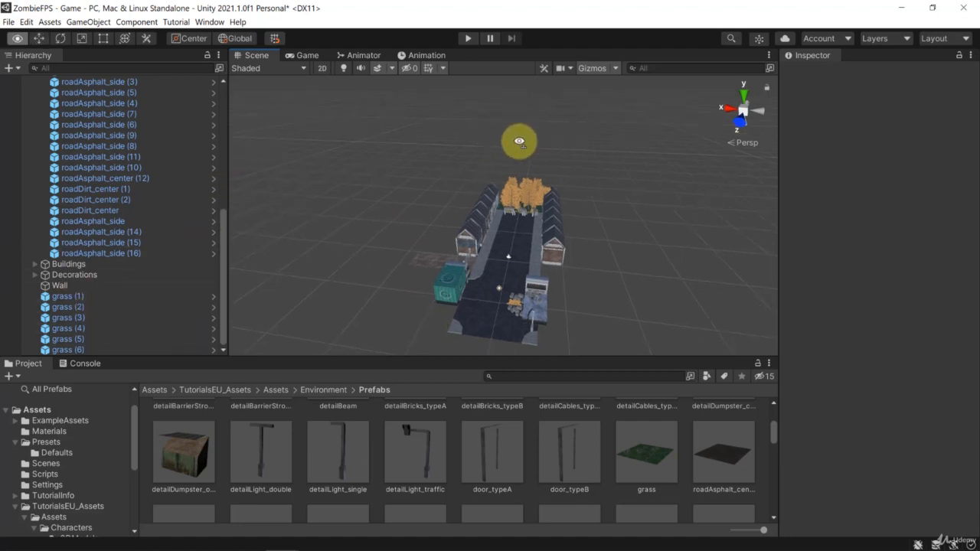
pyautogui.press('w')
pyautogui.moveTo(519, 141); pyautogui.dragTo(528, 183, button='right')
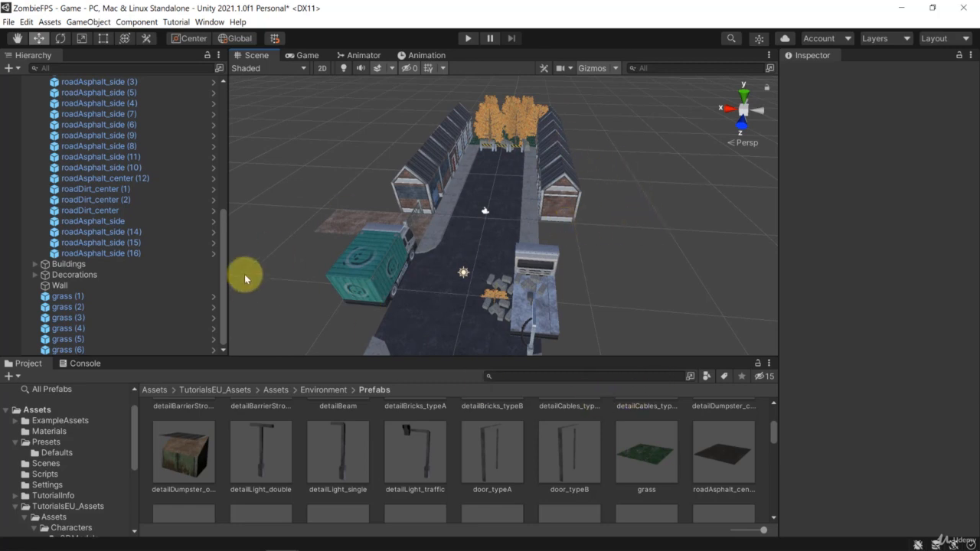
pyautogui.moveTo(626, 149); pyautogui.dragTo(647, 218, button='right')
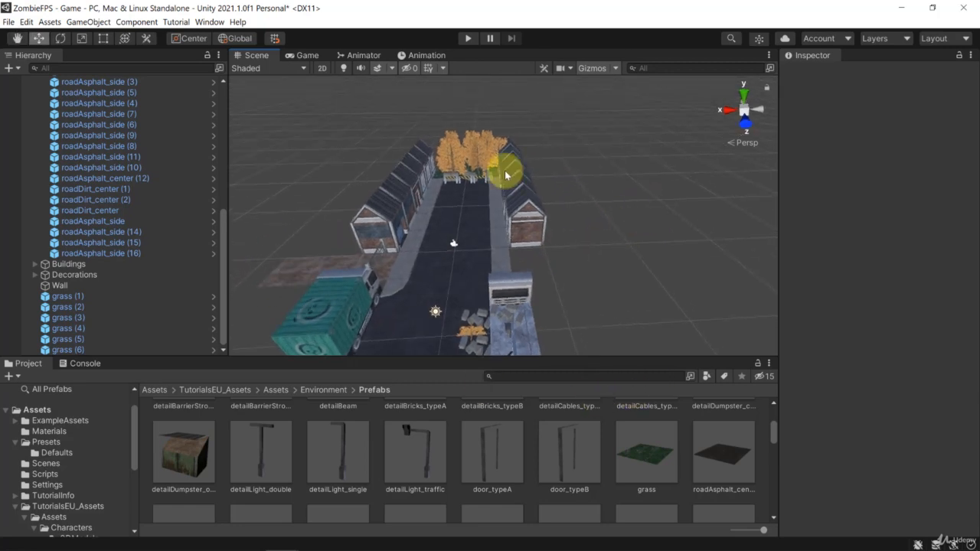